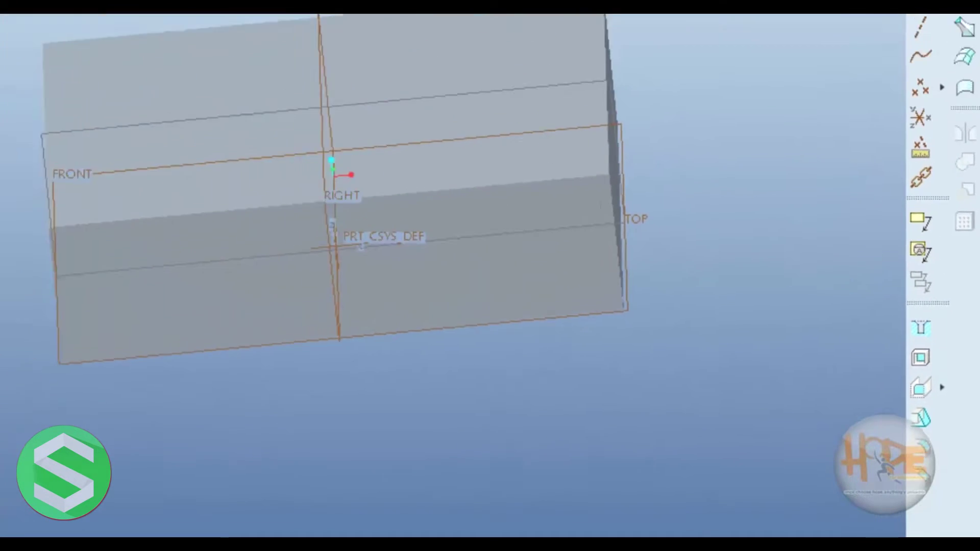
- Open the Insert menu to add a new feature to the block
click(96, 39)
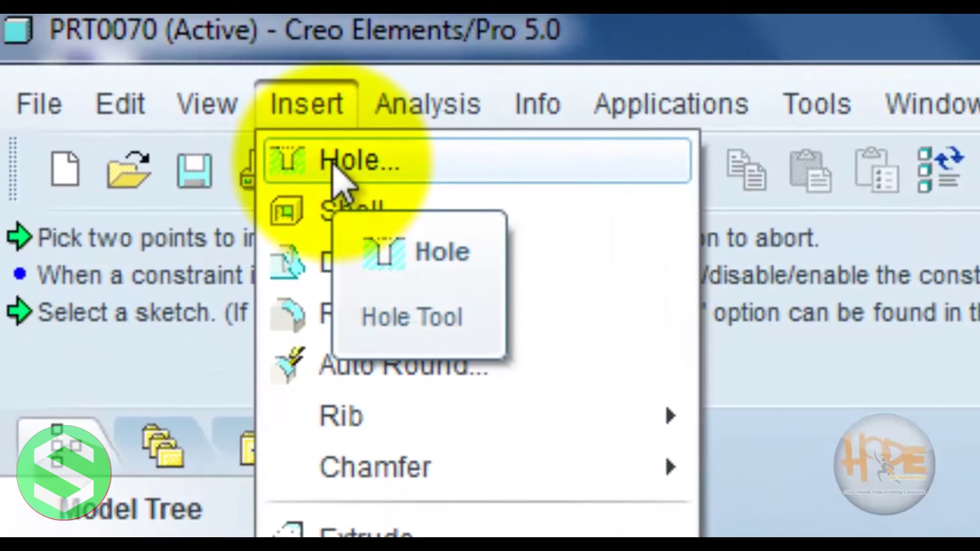
- Start a new Hole feature from the Insert menu
click(337, 169)
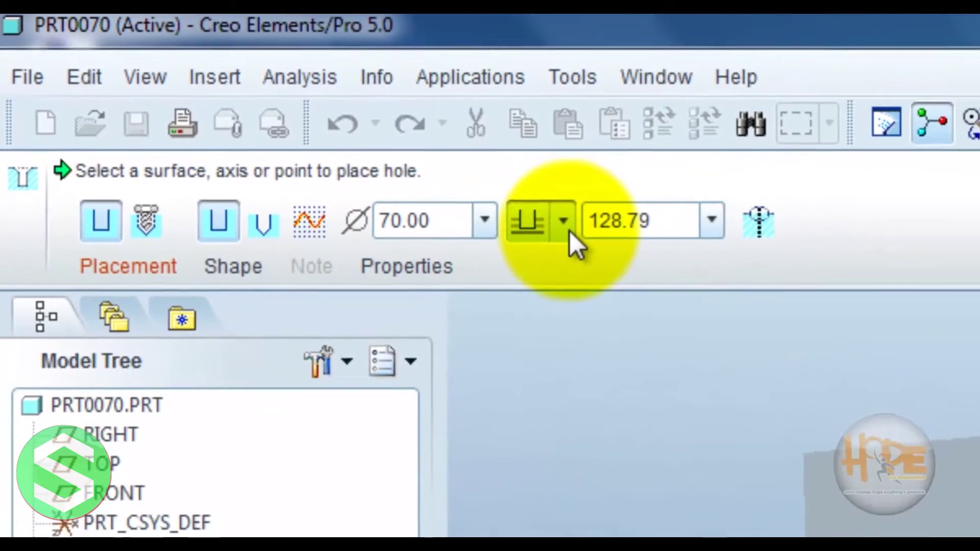
- Review the hole depth options, leave the depth type unchanged, and show placement settings
click(803, 308)
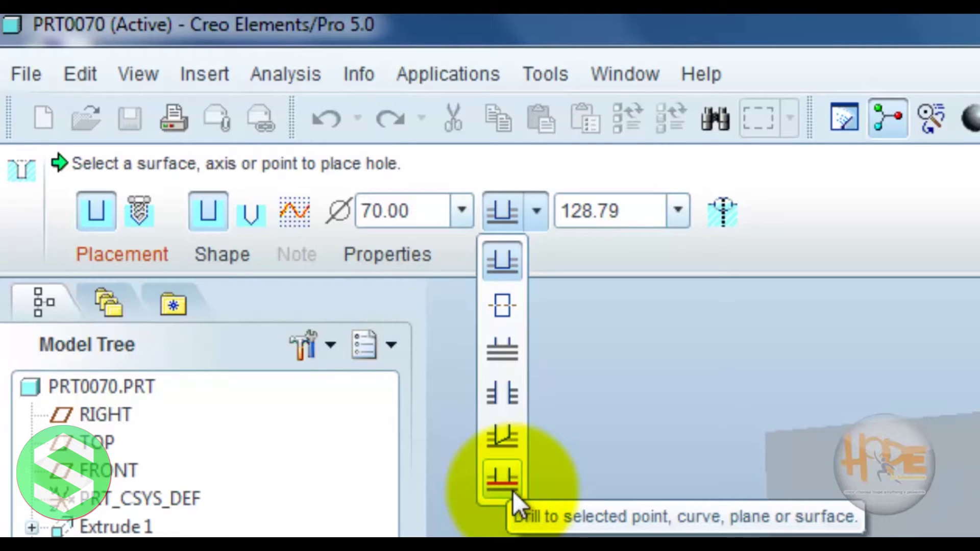
click(631, 213)
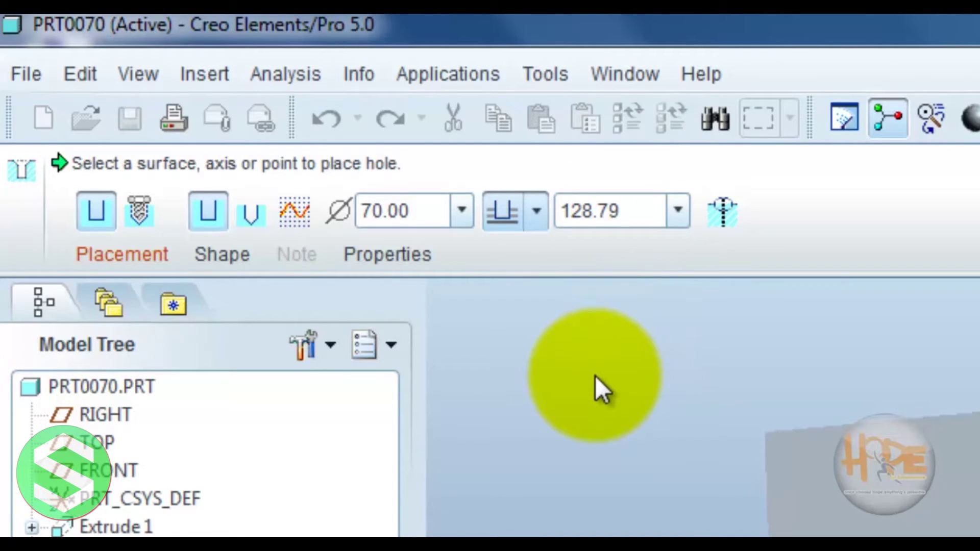
click(152, 255)
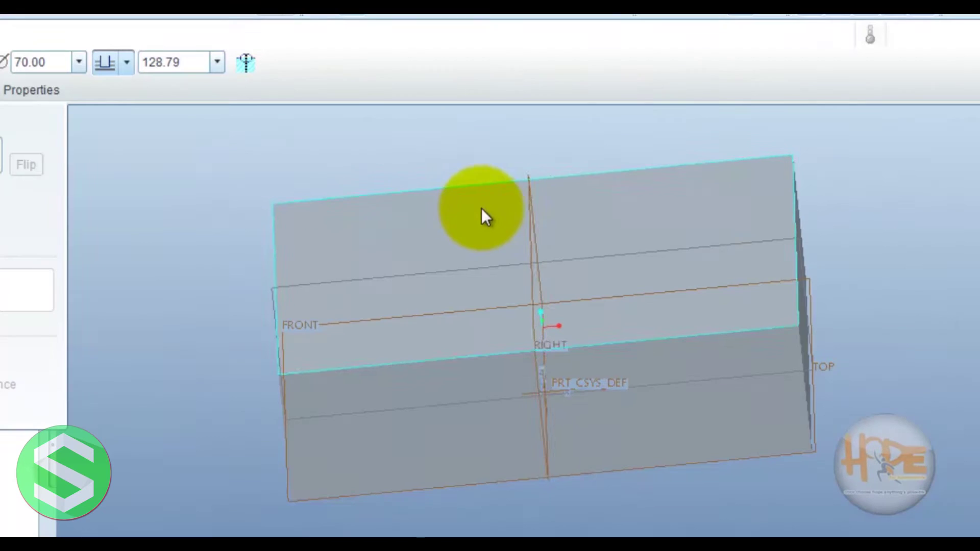
- Place the hole on the block's top surface with offset references to two datum planes
click(614, 194)
middle_drag(838, 256, 815, 248)
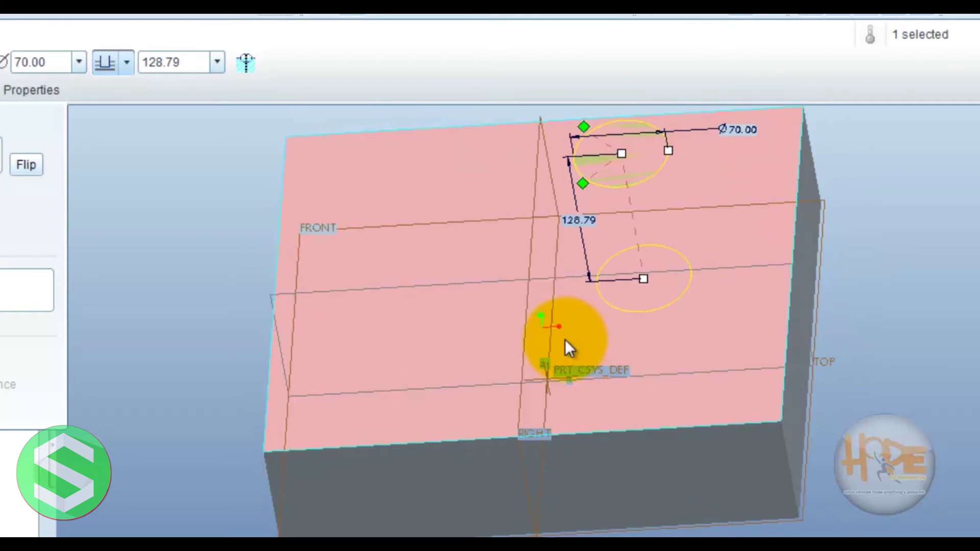
scroll(591, 298, down, 2)
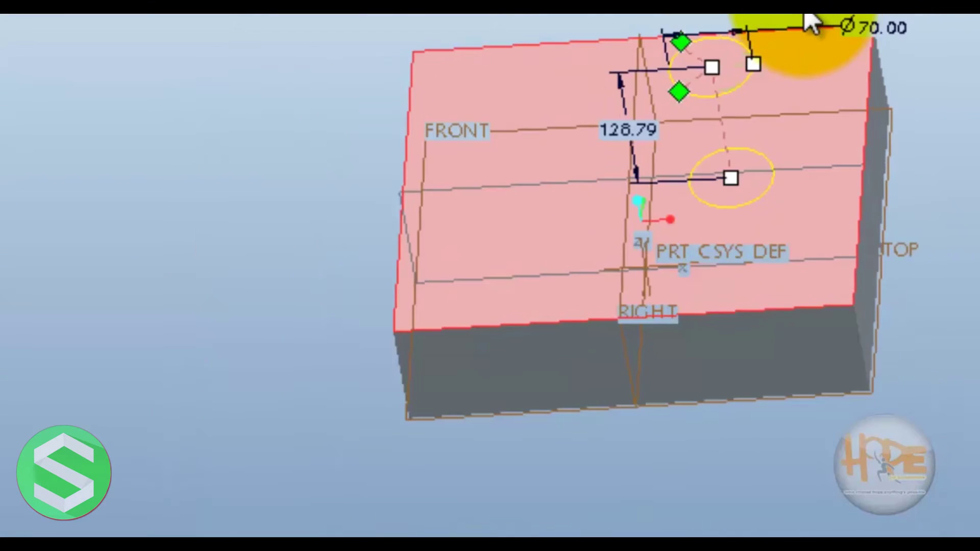
scroll(771, 15, up, 2)
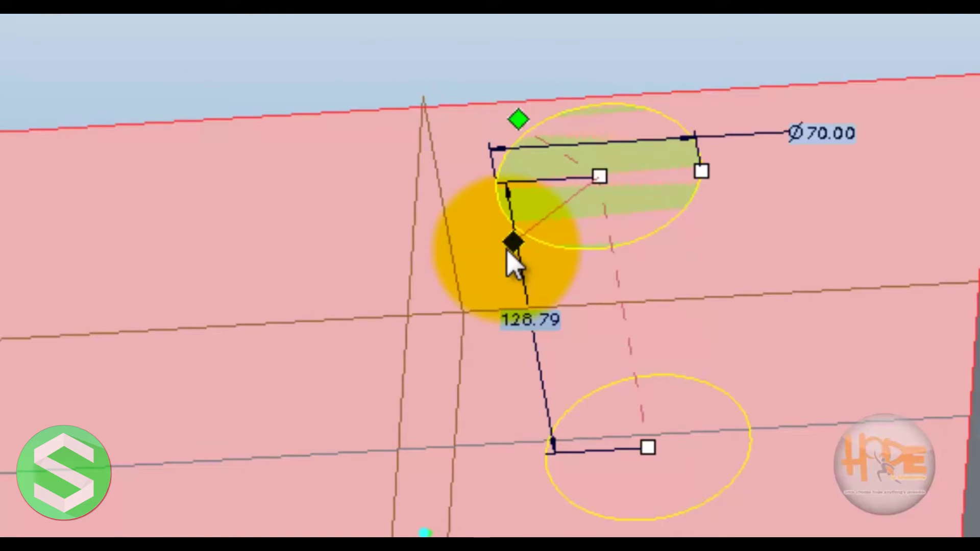
drag(508, 250, 563, 317)
drag(518, 120, 414, 200)
scroll(731, 467, down, 5)
middle_drag(731, 467, 755, 345)
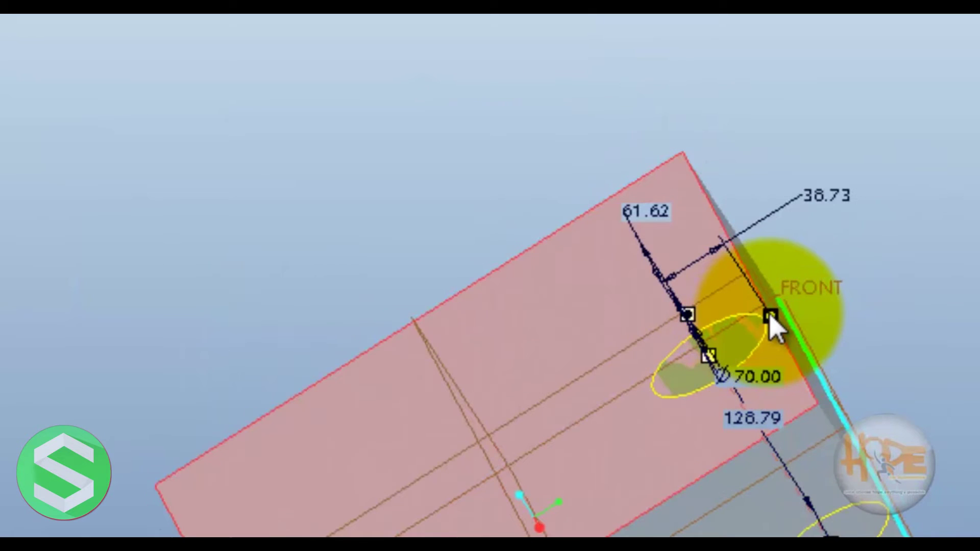
drag(771, 319, 507, 490)
click(367, 472)
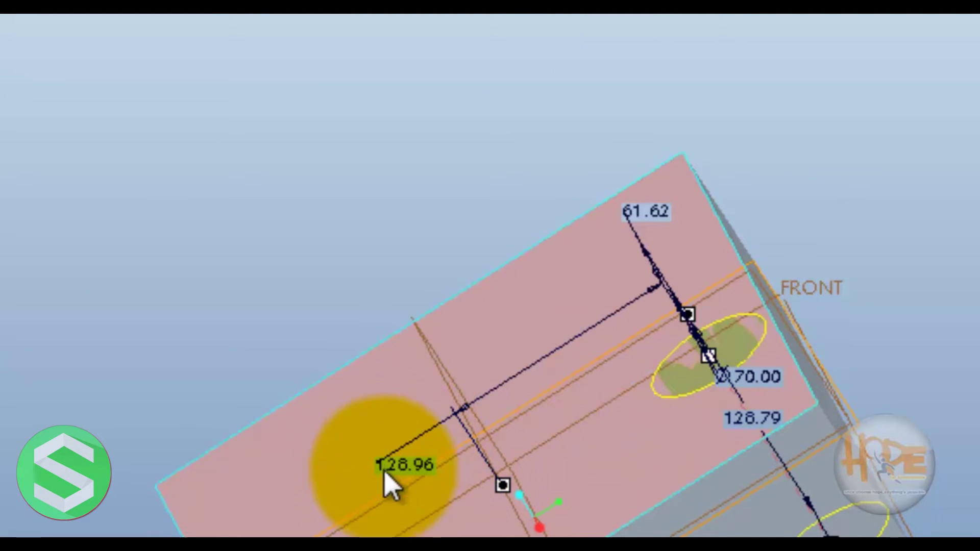
- Set both of the hole's offset distances to 60.00
click(406, 473)
double_click(405, 472)
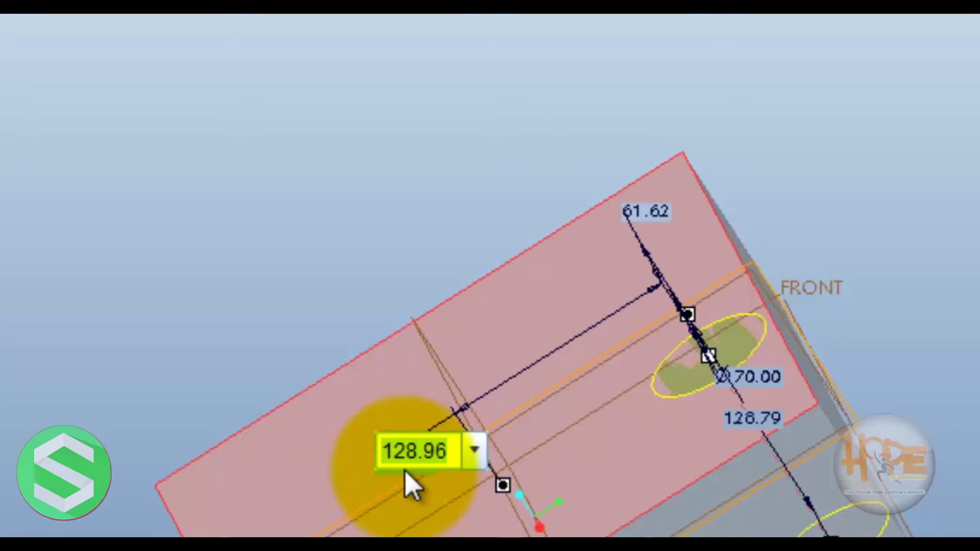
text(120)
key(Return)
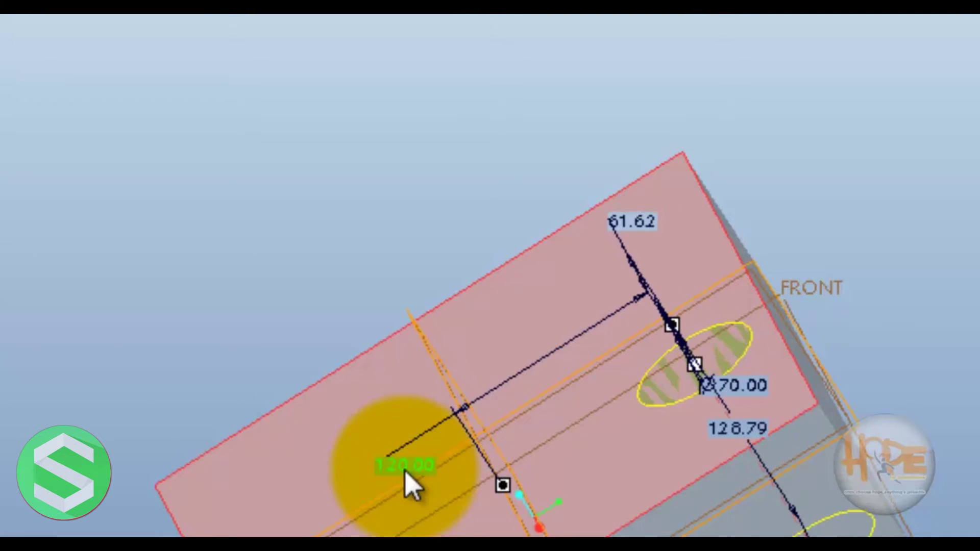
click(640, 218)
double_click(638, 220)
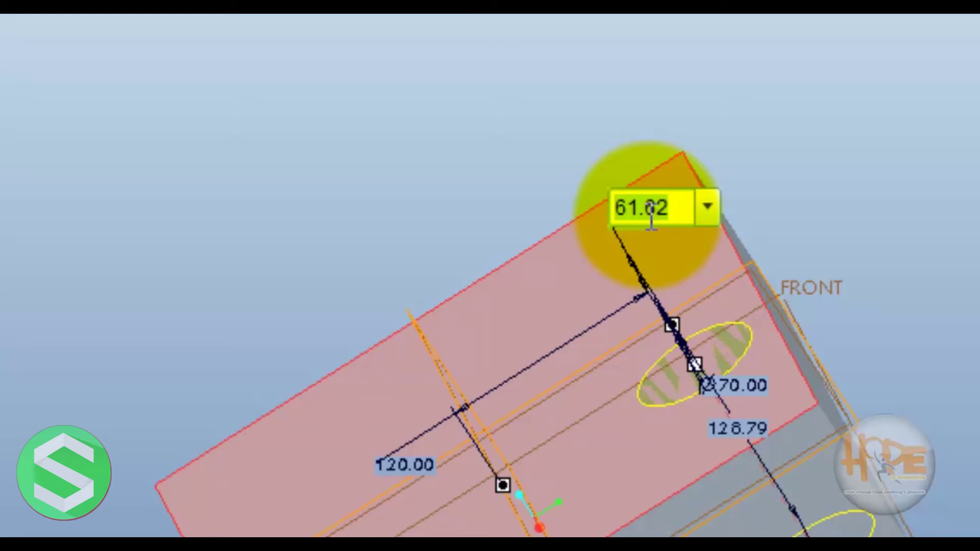
text(60)
key(Return)
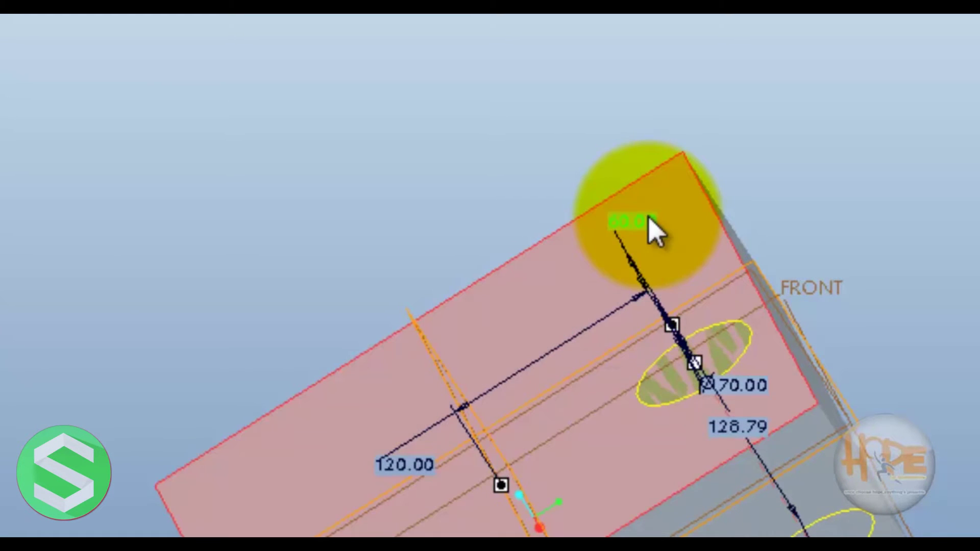
click(402, 466)
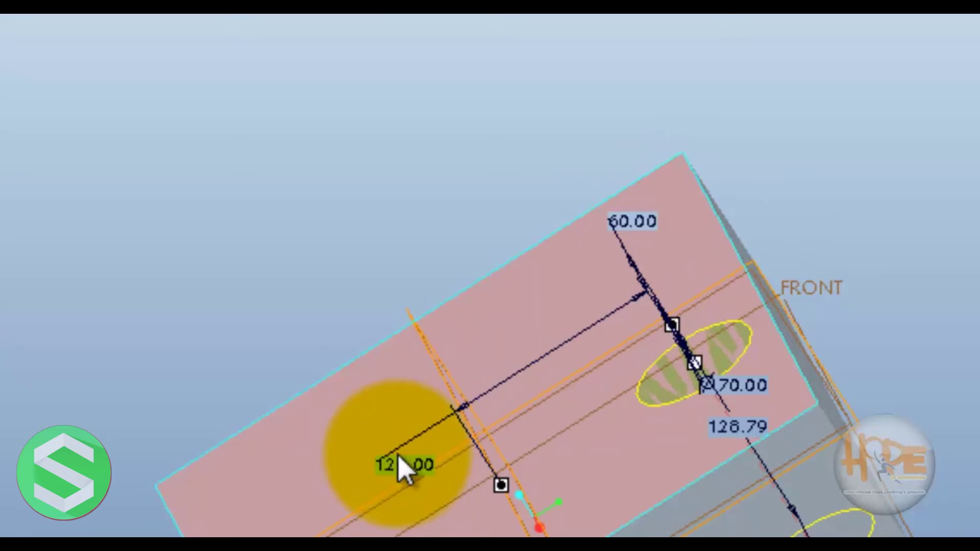
double_click(406, 465)
text(60)
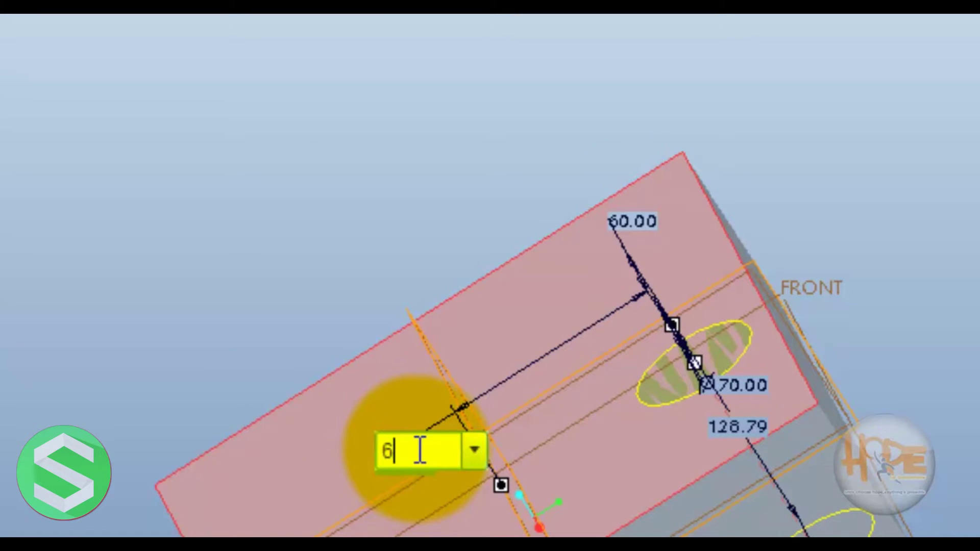
key(Return)
mouse_move(718, 393)
middle_down()
mouse_move(881, 283)
mouse_move(894, 328)
mouse_move(849, 323)
middle_up()
click(786, 309)
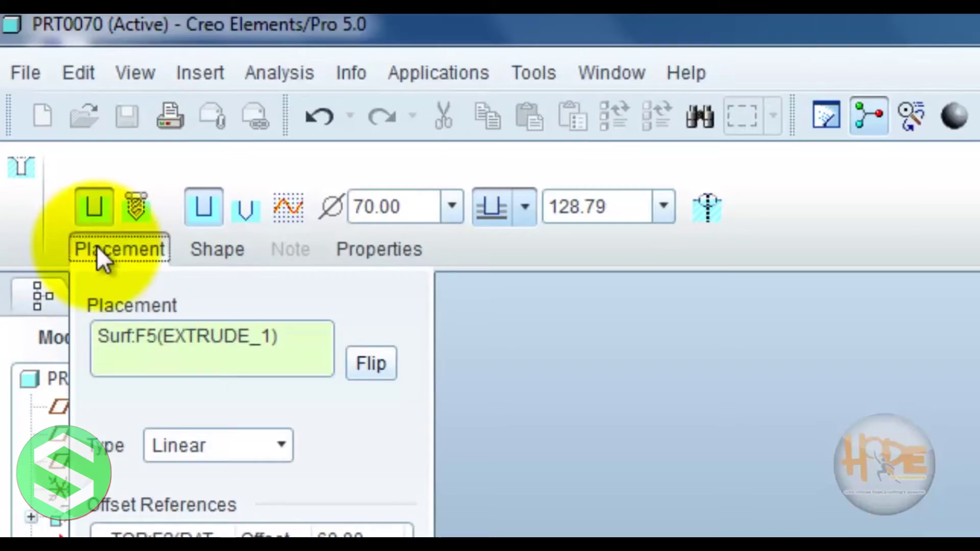
- Give the hole a 35 diameter and 80 depth, then complete Hole 1
click(96, 249)
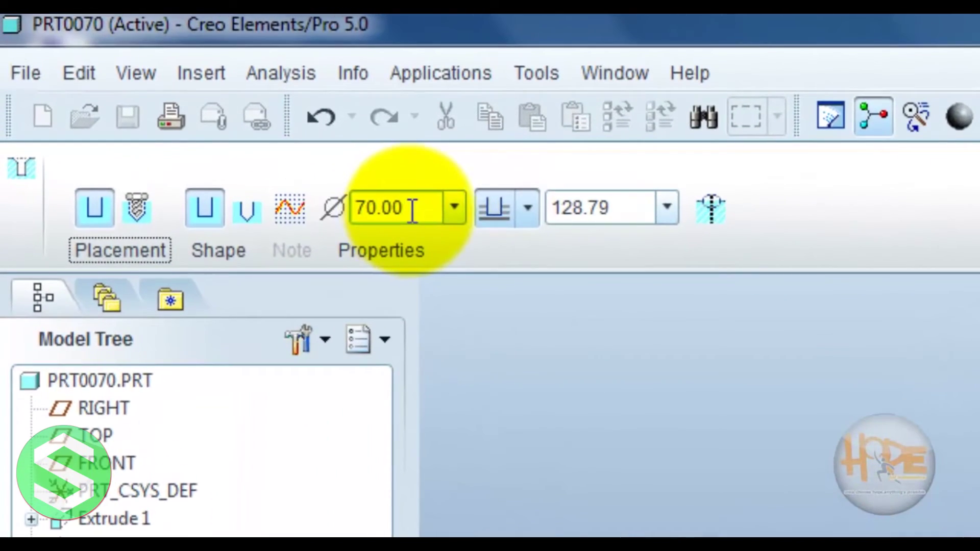
double_click(412, 210)
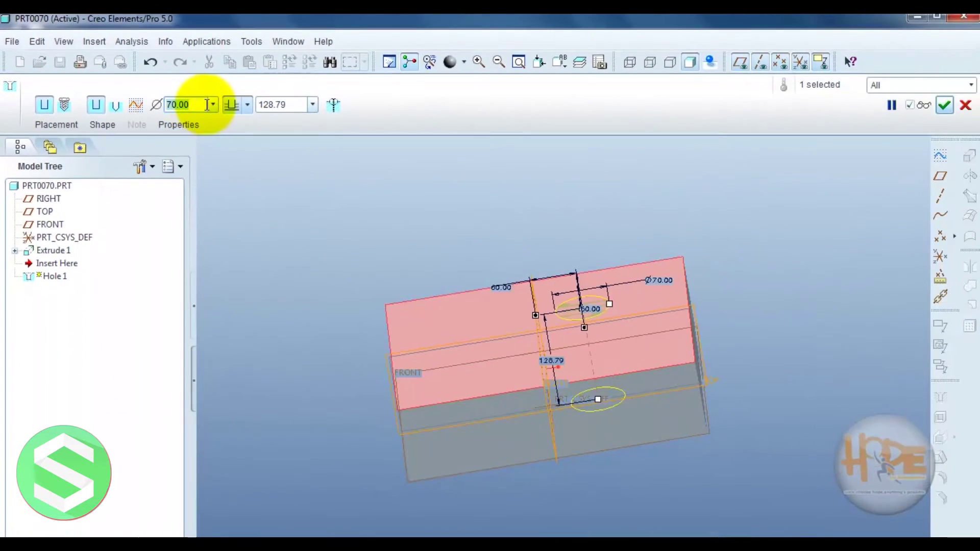
text(35)
key(Return)
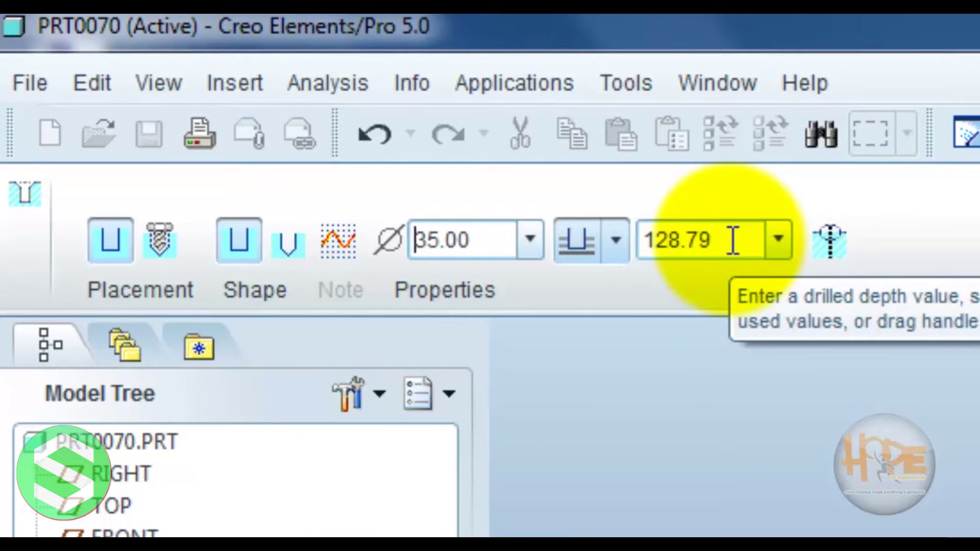
click(736, 240)
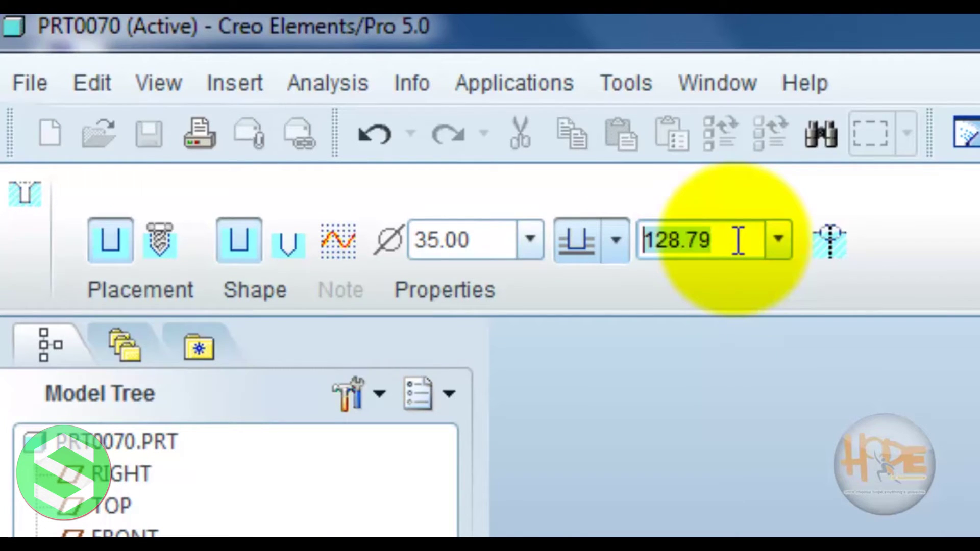
text(1)
key(Delete)
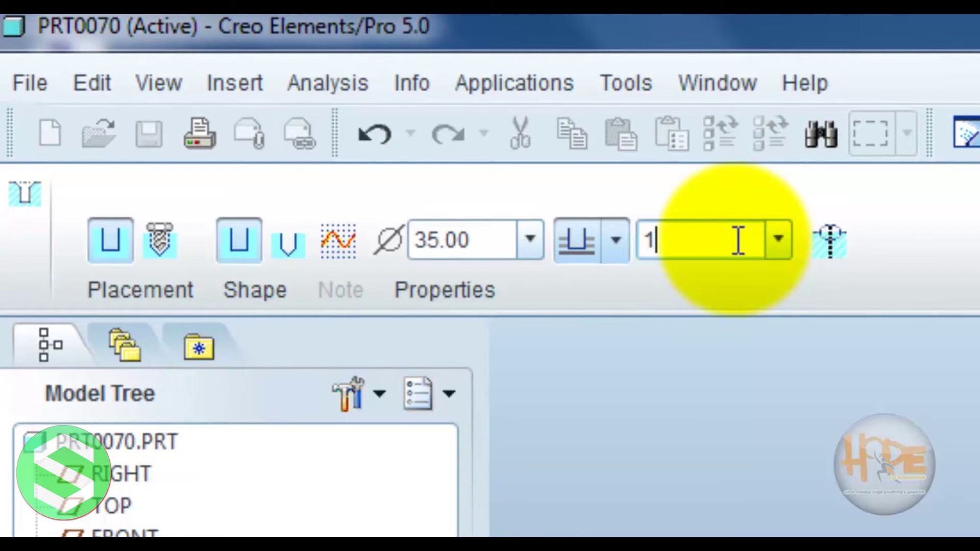
key(BackSpace)
text(80)
key(Return)
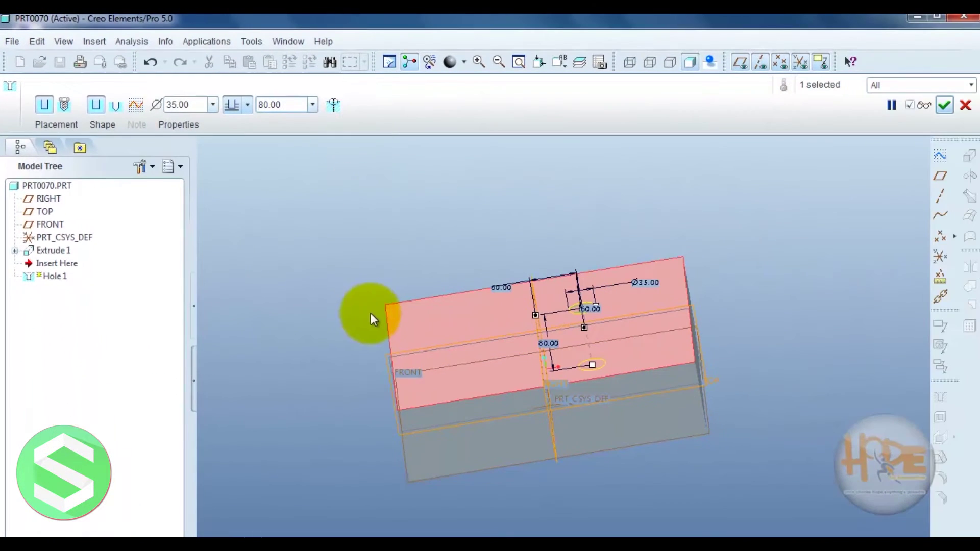
click(943, 106)
- Start a second hole on the block's top face, offset-referenced to the block's edges
mouse_move(748, 285)
middle_down()
mouse_move(754, 261)
mouse_move(757, 271)
mouse_move(742, 265)
mouse_move(749, 258)
mouse_move(761, 345)
mouse_move(743, 323)
mouse_move(761, 328)
middle_up()
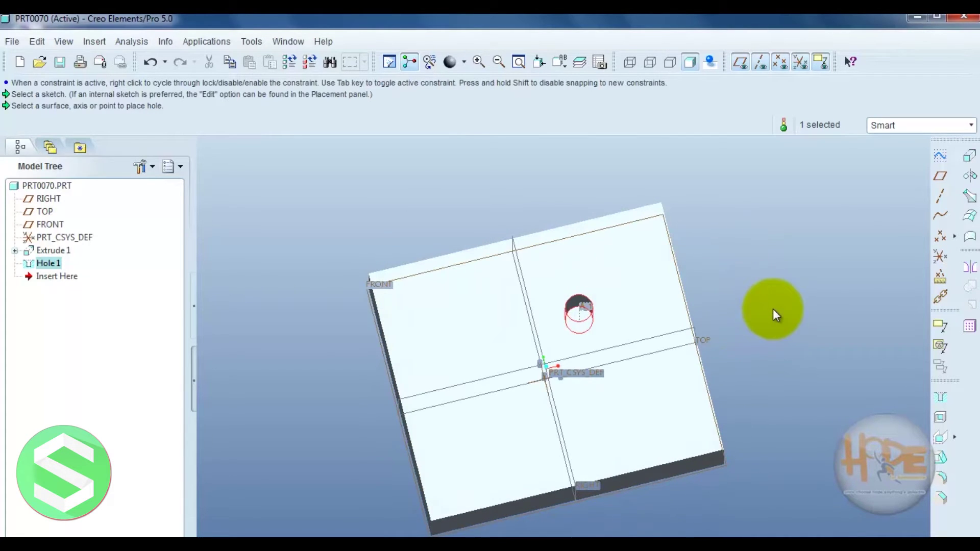
mouse_move(781, 400)
middle_down()
mouse_move(715, 306)
mouse_move(728, 339)
mouse_move(721, 302)
mouse_move(814, 350)
middle_up()
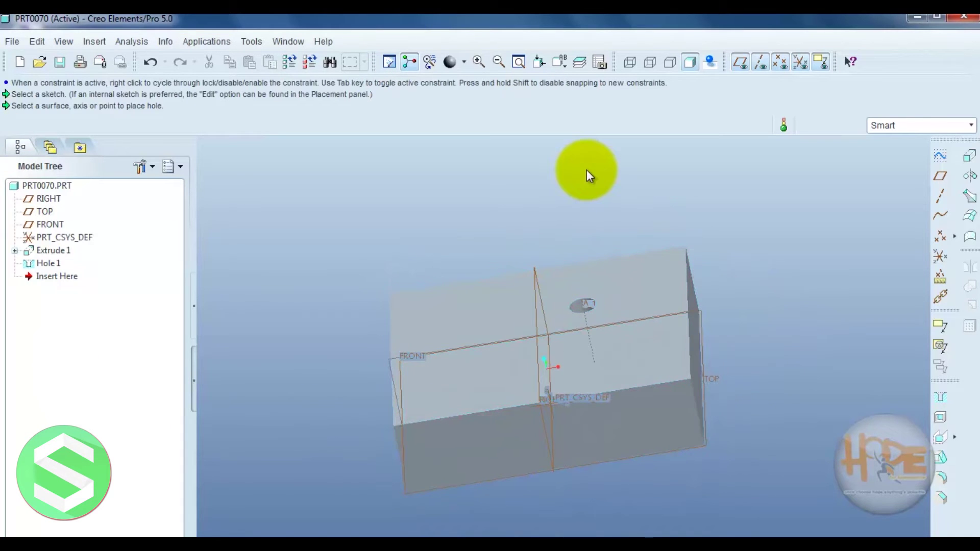
click(936, 401)
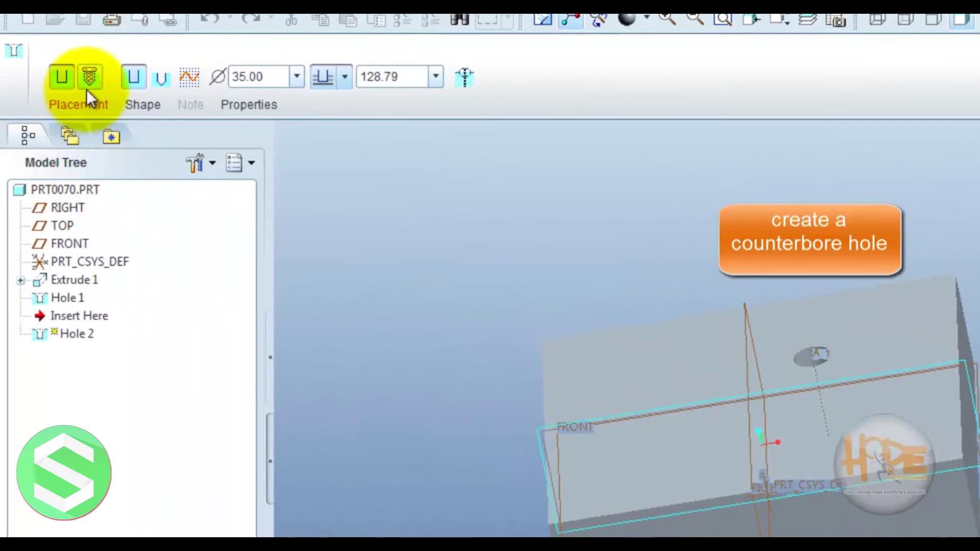
click(611, 388)
middle_drag(707, 161, 617, 323)
drag(562, 357, 577, 306)
drag(565, 430, 750, 373)
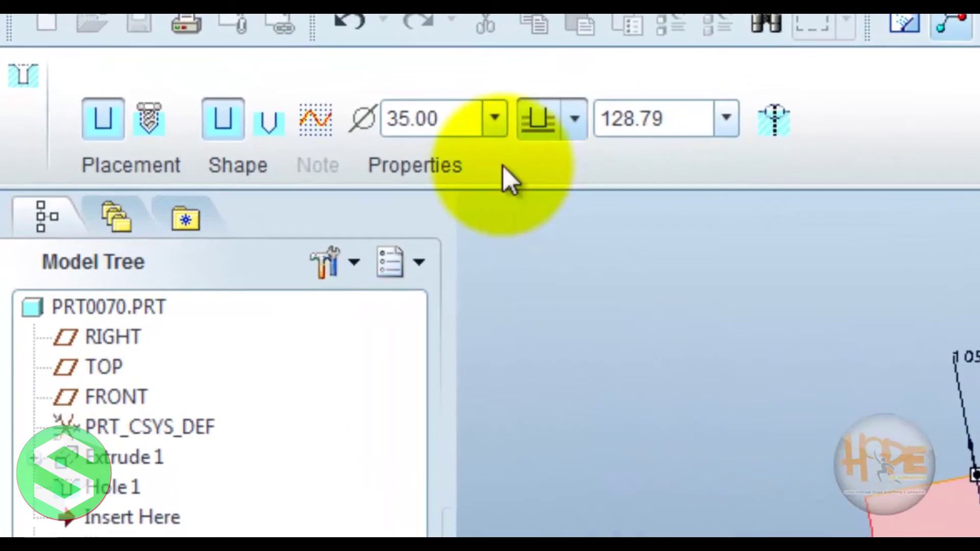
- Make Hole 2 a standard ISO threaded hole of size M68x6
click(147, 124)
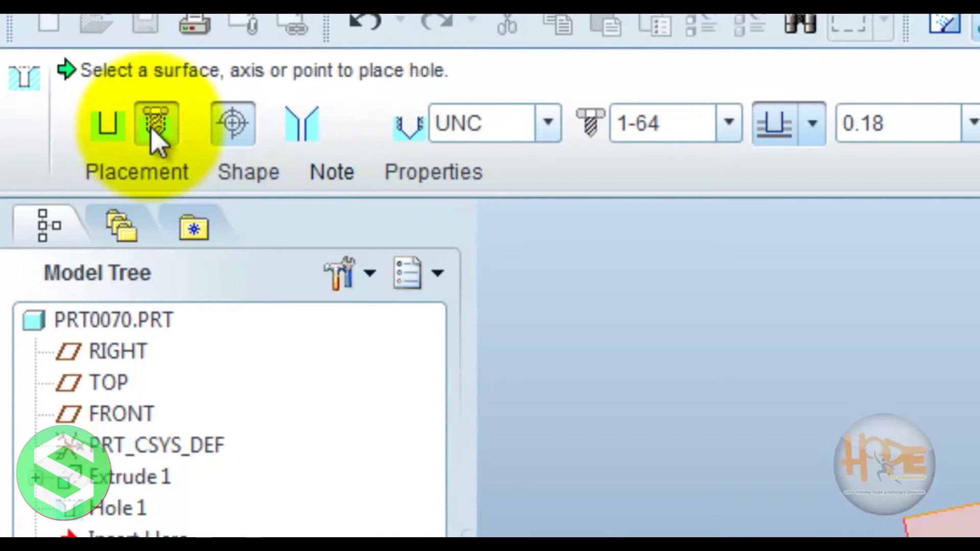
click(544, 127)
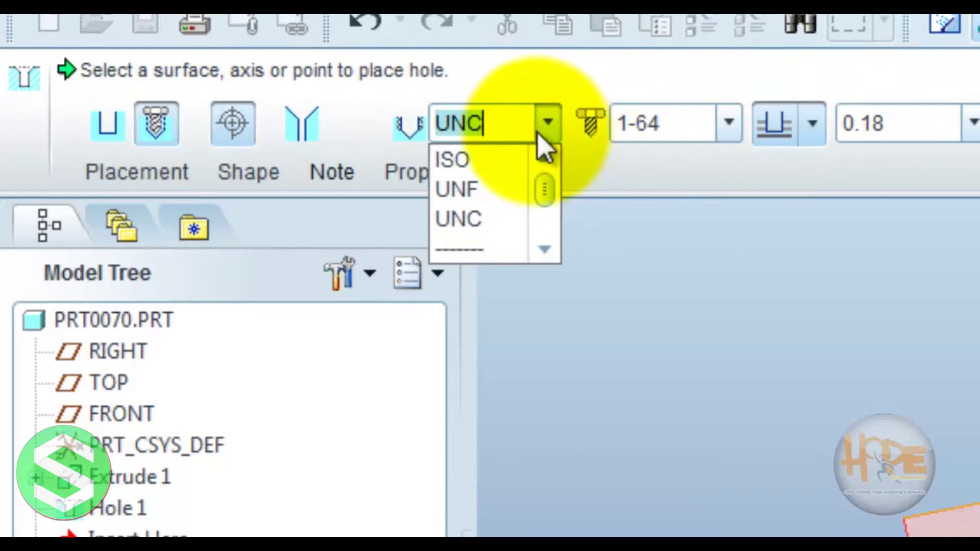
click(531, 161)
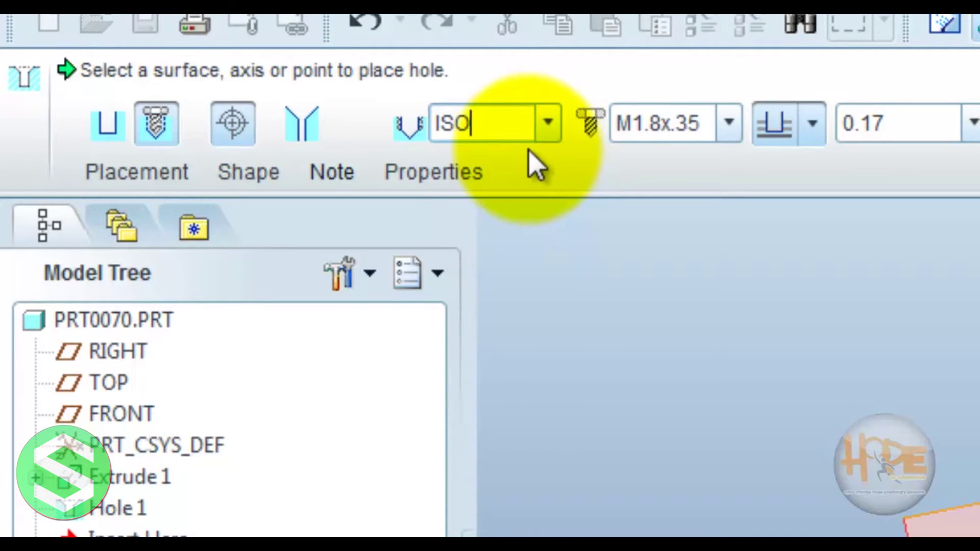
click(729, 127)
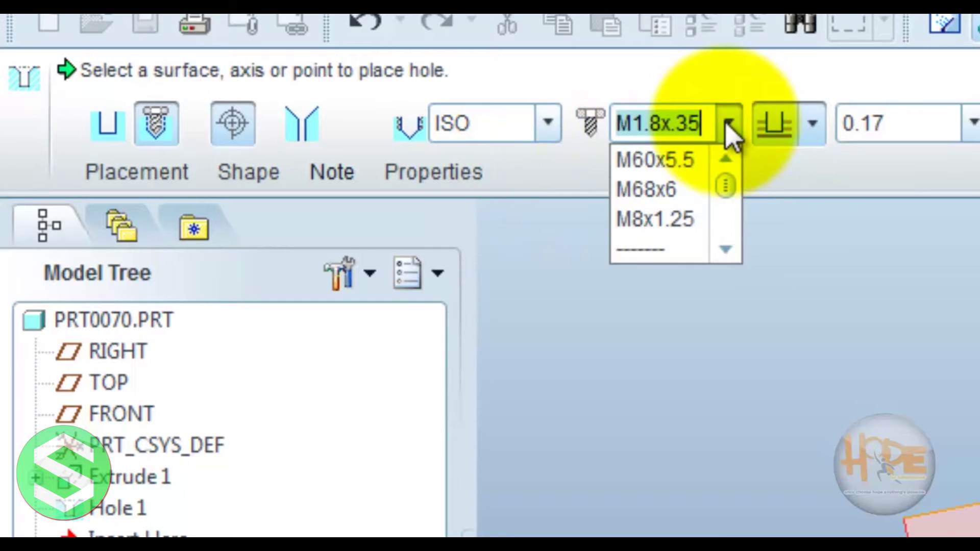
click(655, 196)
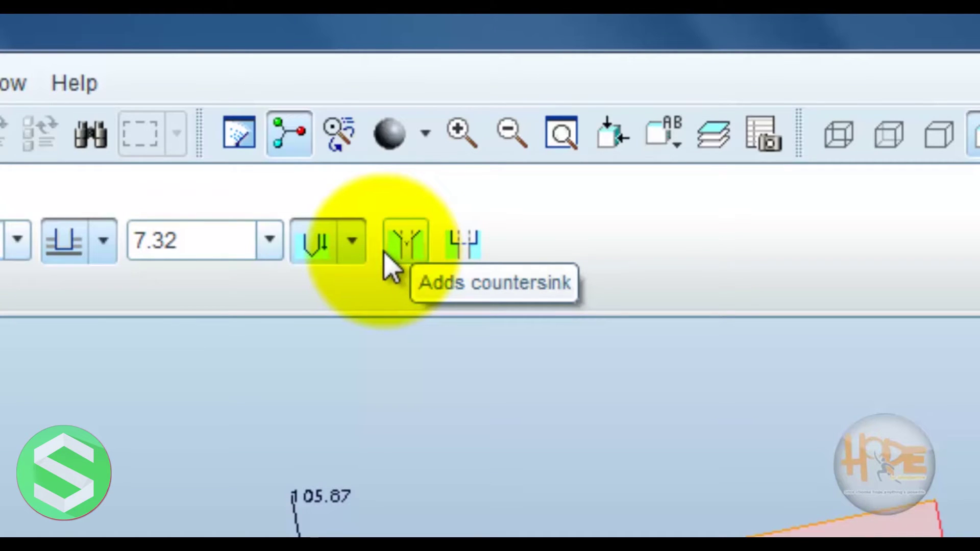
- Add a counterbore 5.00 deep and 10.00 in diameter to the tapped hole
click(462, 244)
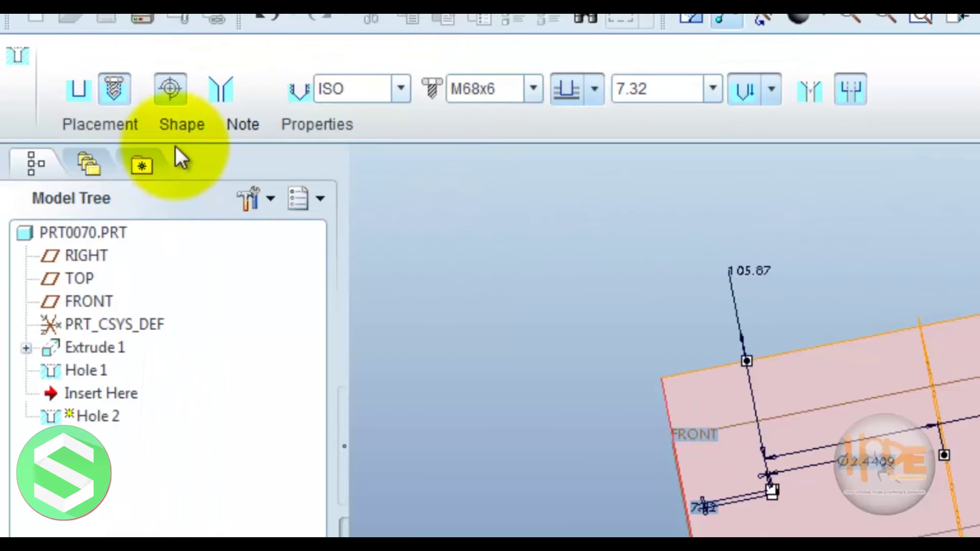
click(180, 128)
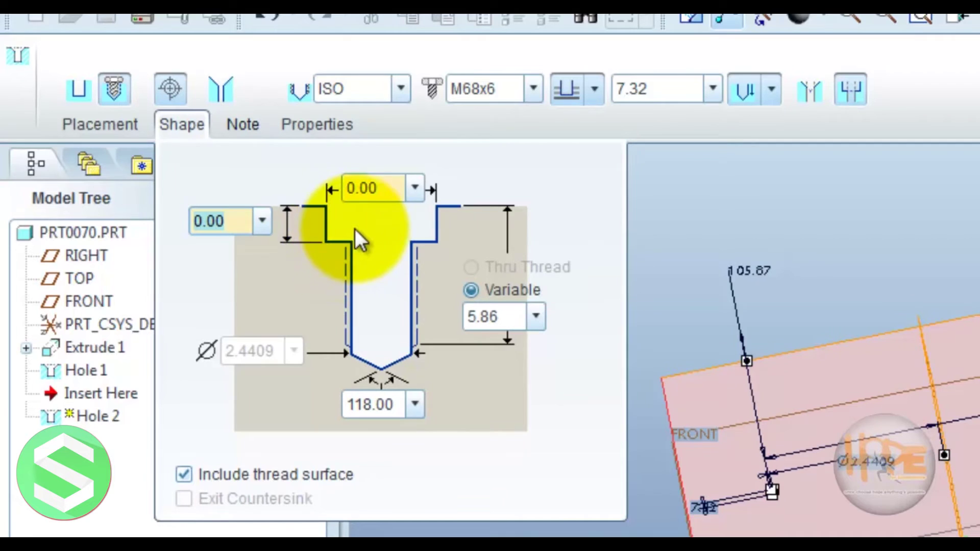
key(BackSpace)
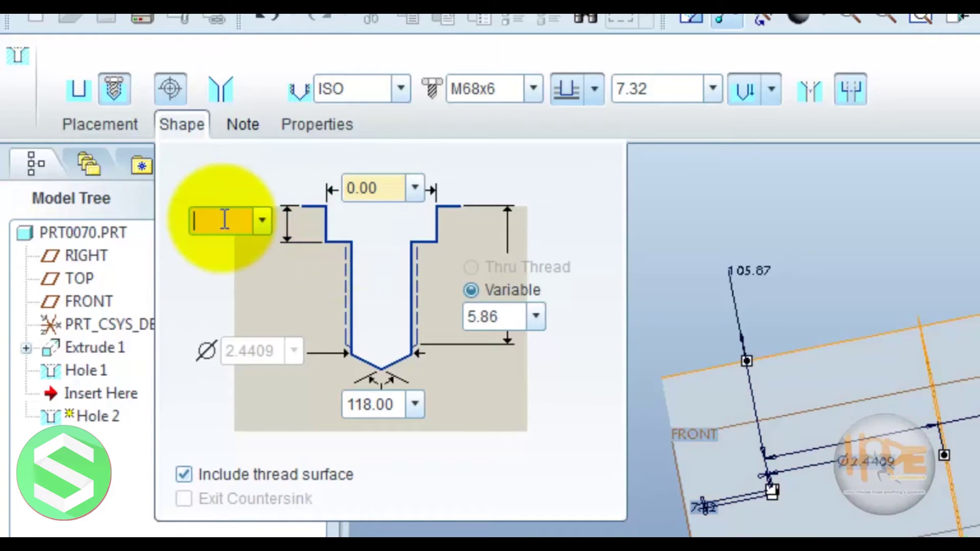
key(Return)
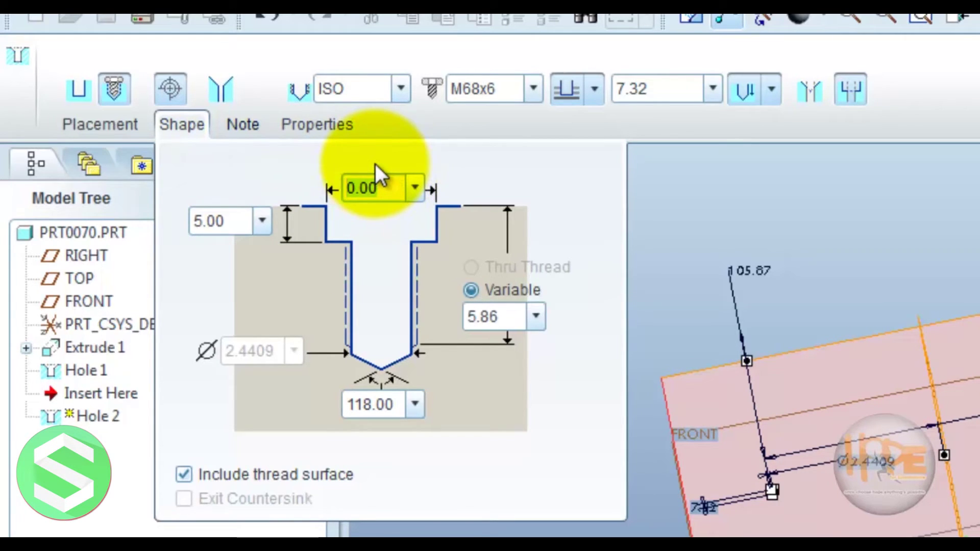
text(10)
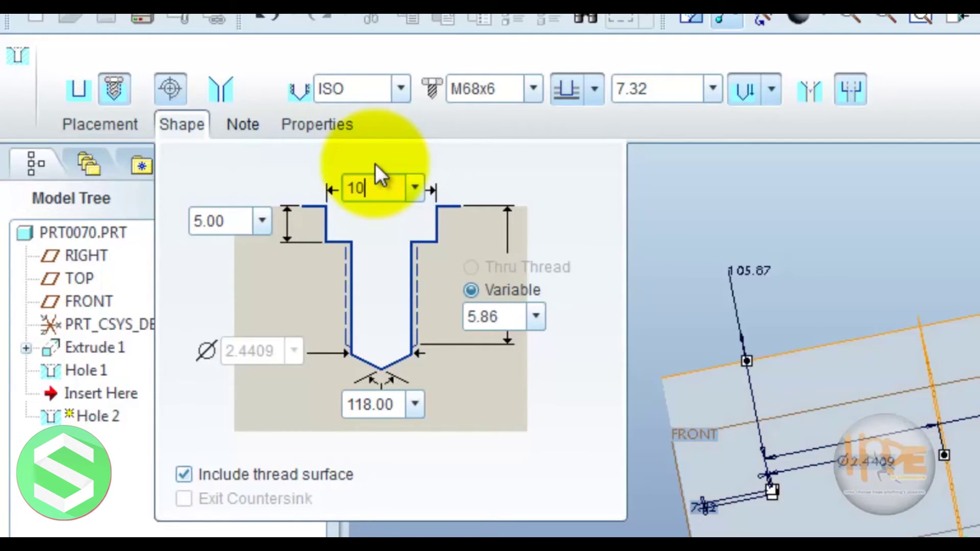
key(Return)
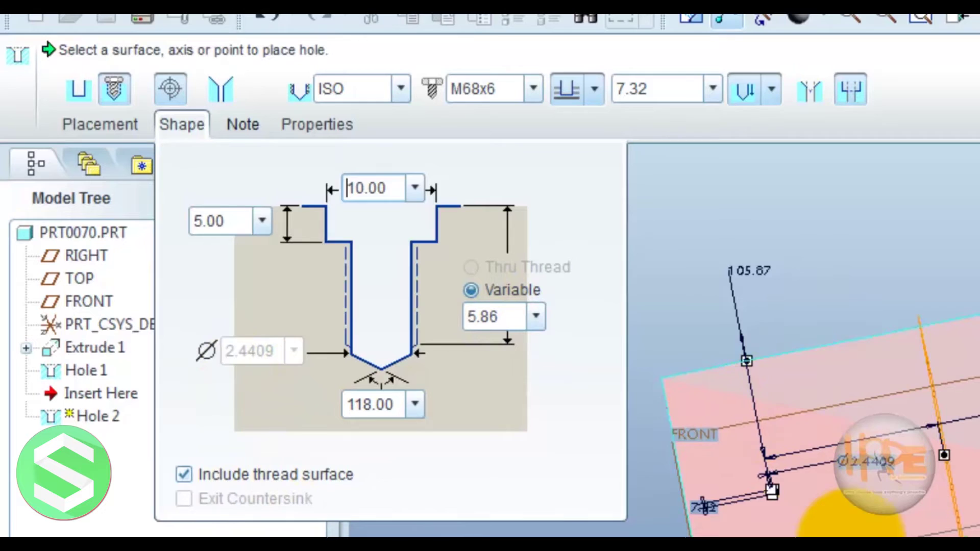
middle_drag(850, 531, 817, 549)
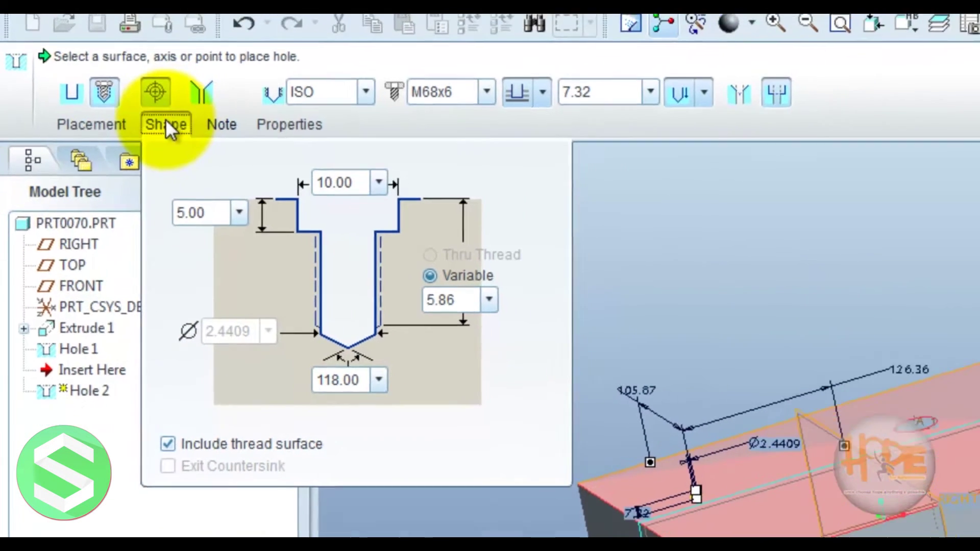
- Set Hole 2's drill depth to 80 and finish the M68x6 tapped hole
click(178, 123)
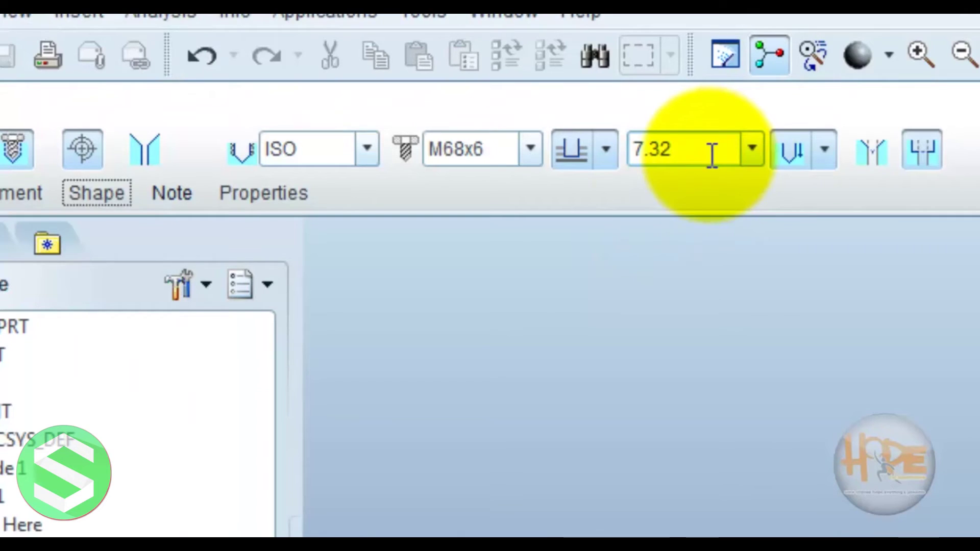
click(736, 150)
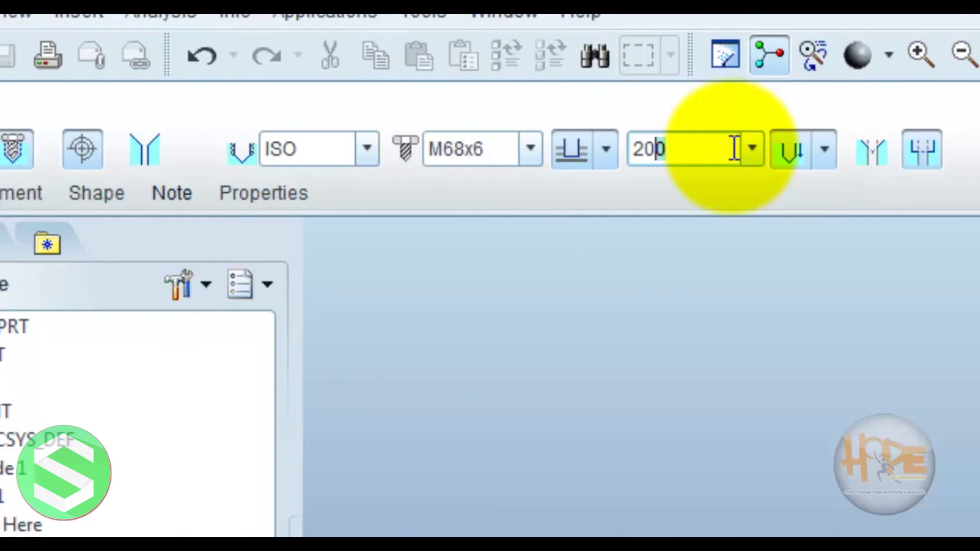
key(Return)
click(734, 149)
text(20)
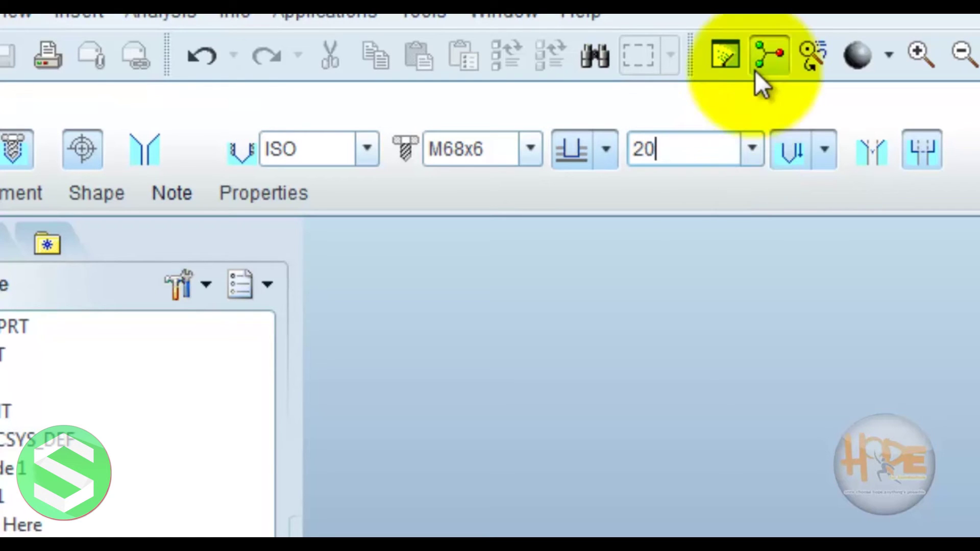
key(Return)
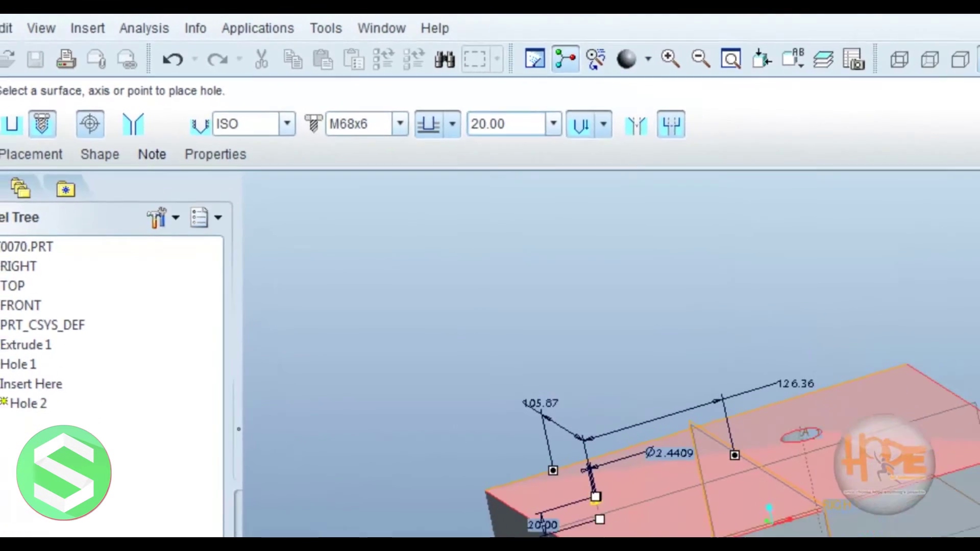
middle_drag(541, 418, 546, 350)
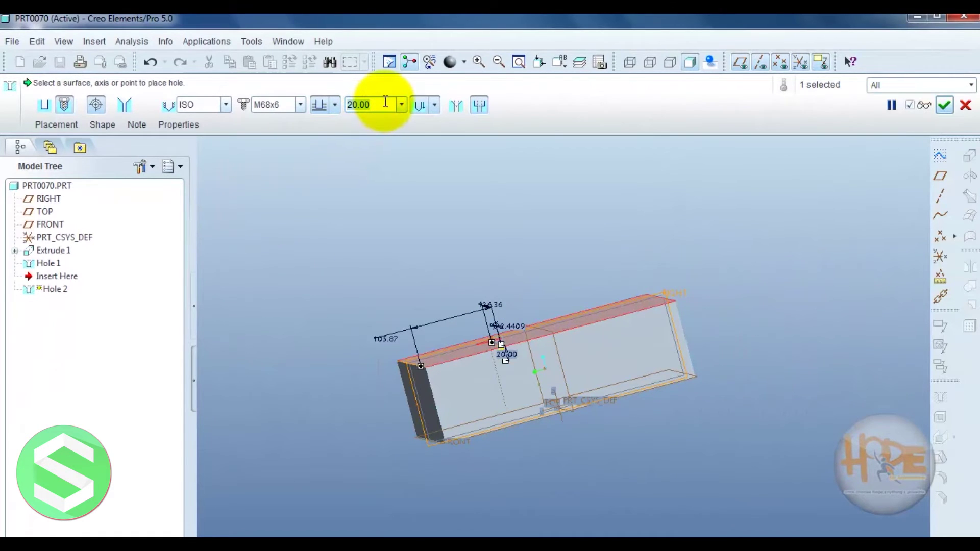
text(8)
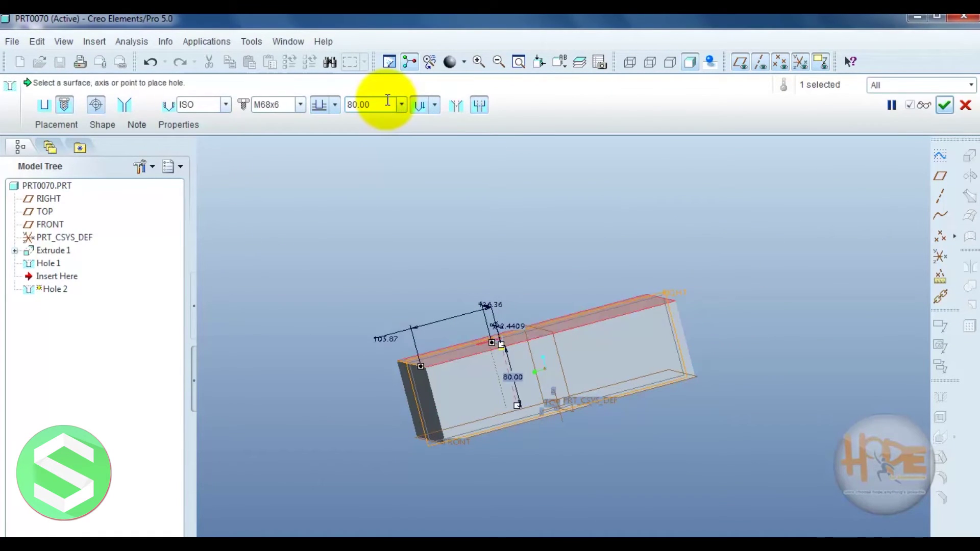
click(945, 104)
middle_drag(372, 341, 431, 352)
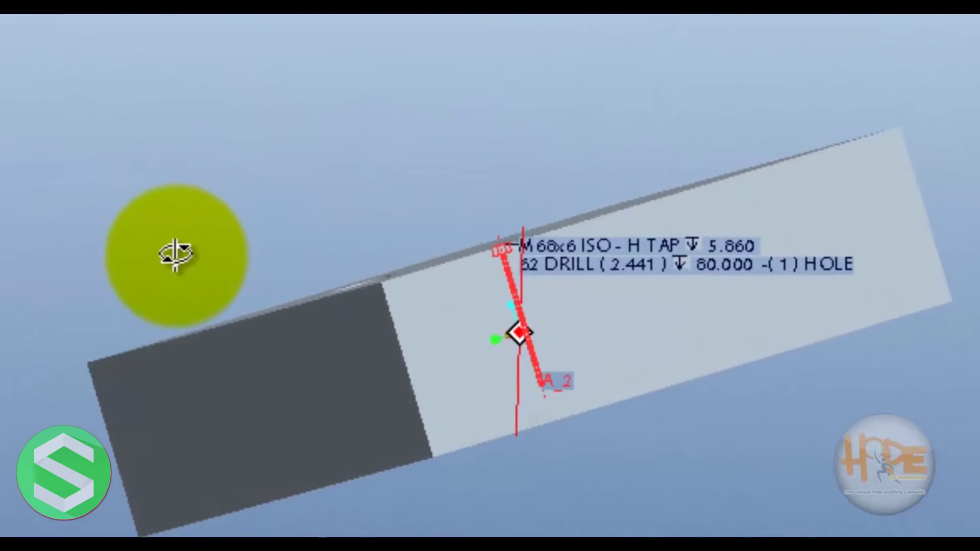
middle_drag(175, 254, 116, 232)
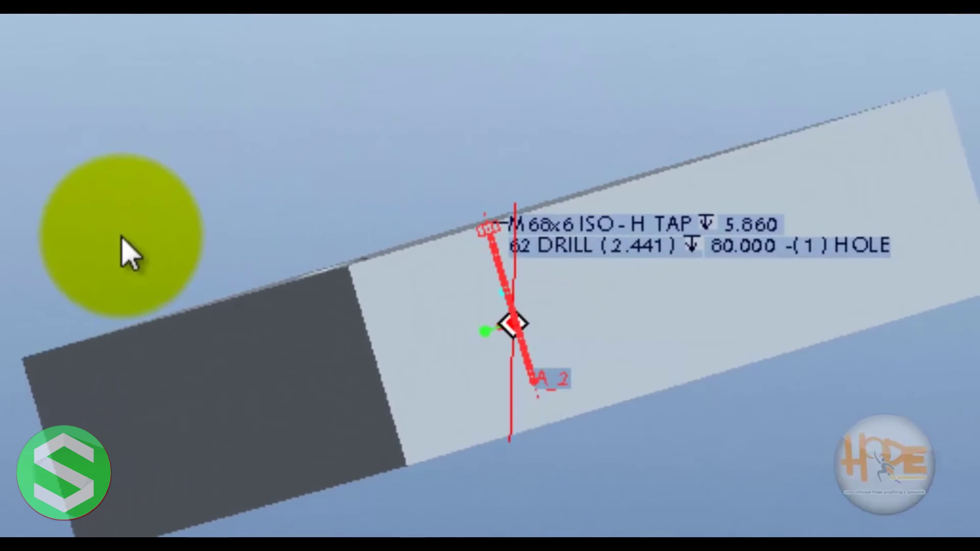
scroll(514, 259, up, 5)
scroll(631, 232, up, 2)
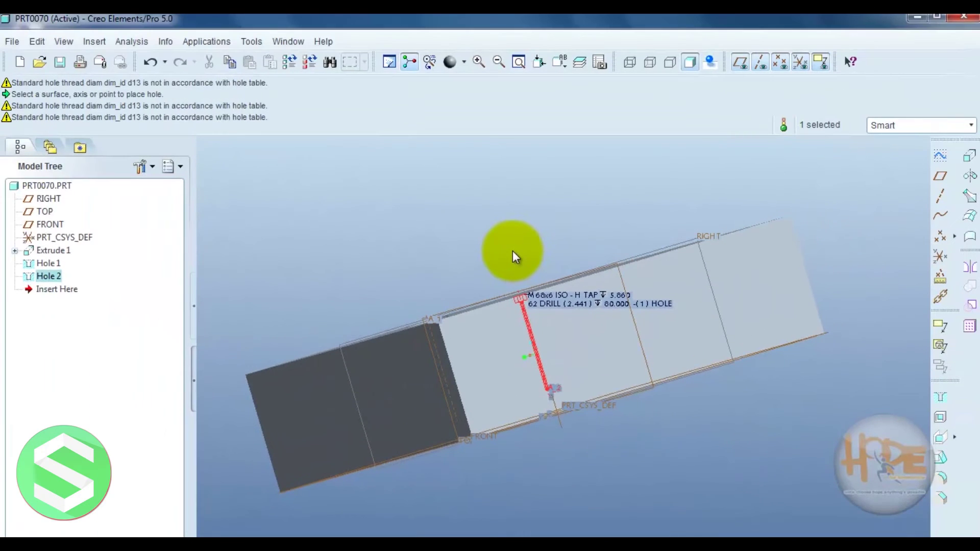
middle_drag(502, 212, 547, 315)
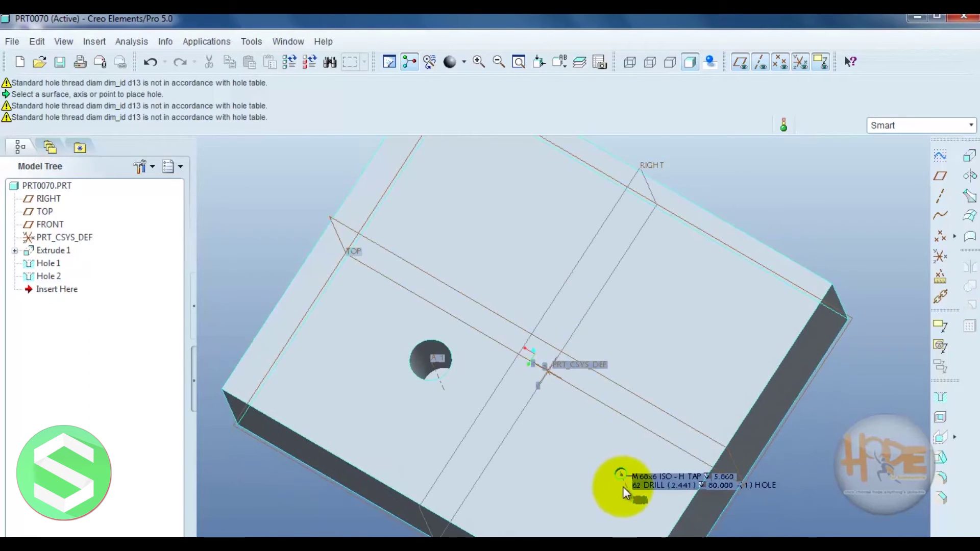
scroll(626, 482, down, 8)
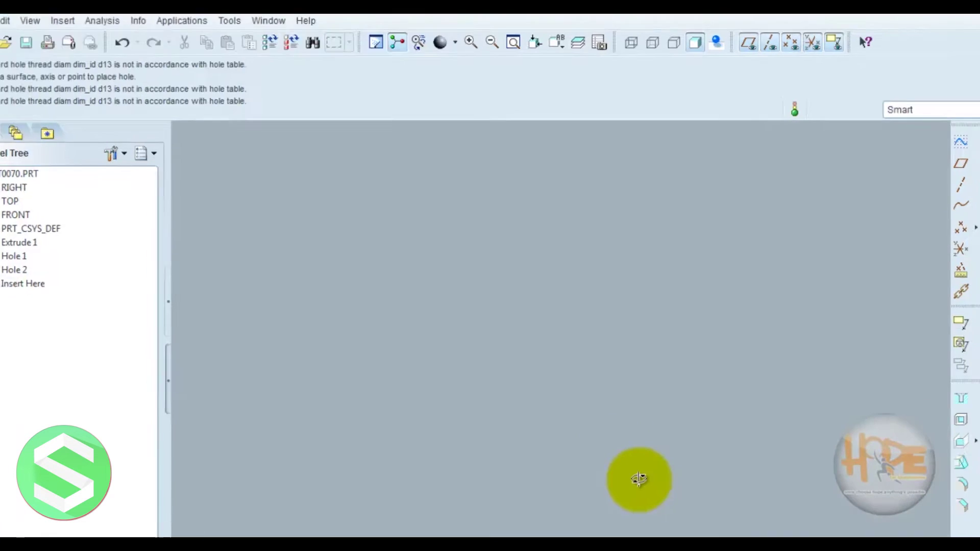
scroll(639, 479, up, 5)
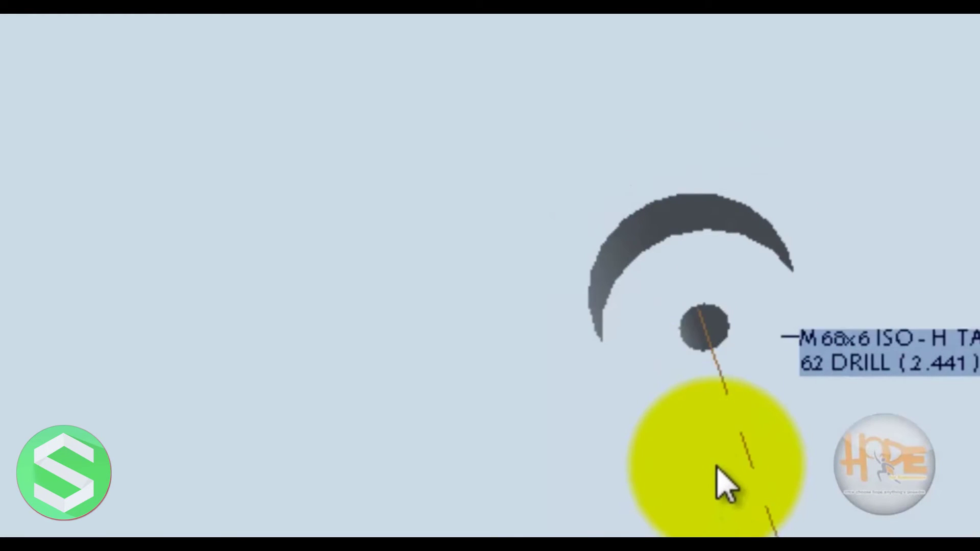
scroll(727, 487, up, 5)
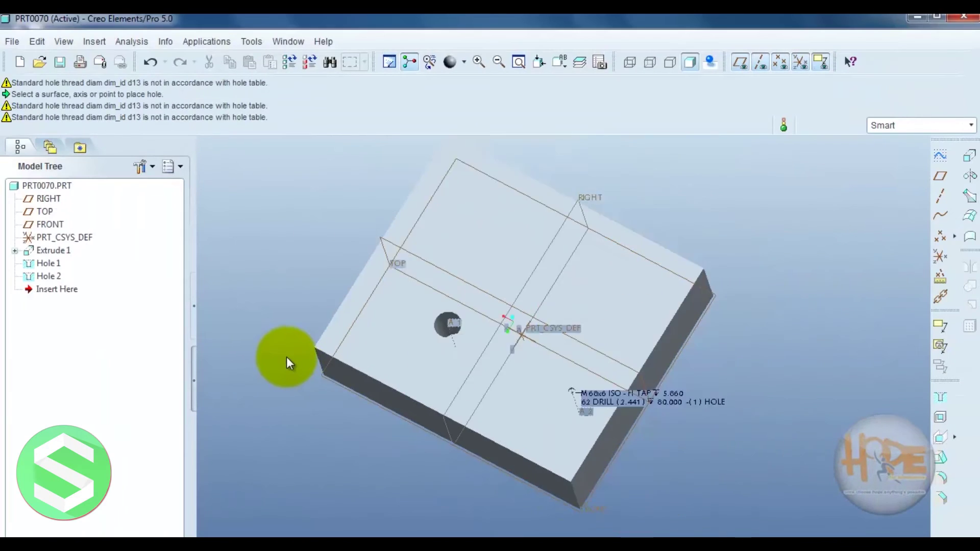
middle_drag(286, 357, 324, 302)
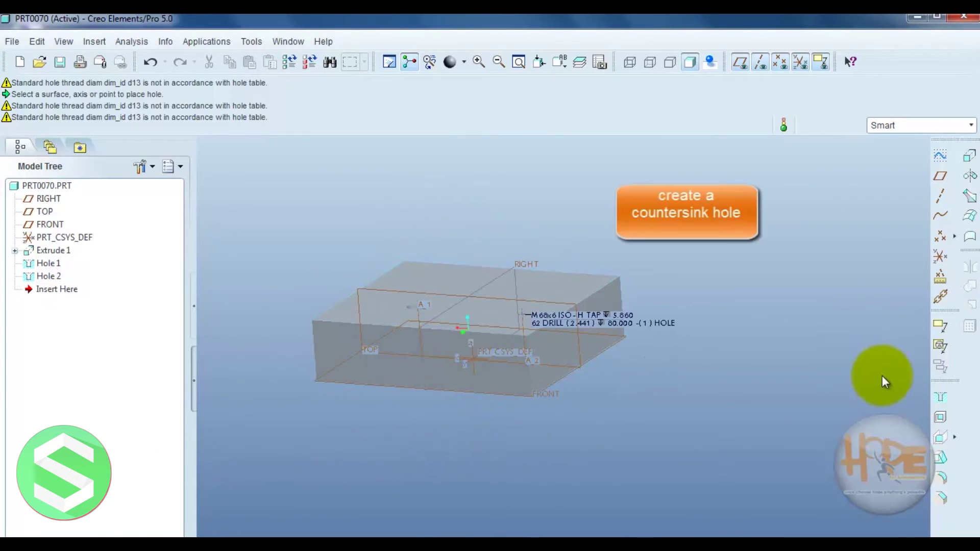
- Start a third hole on the top face, dimensioned 95.08 and 97.52 from two edges
click(940, 397)
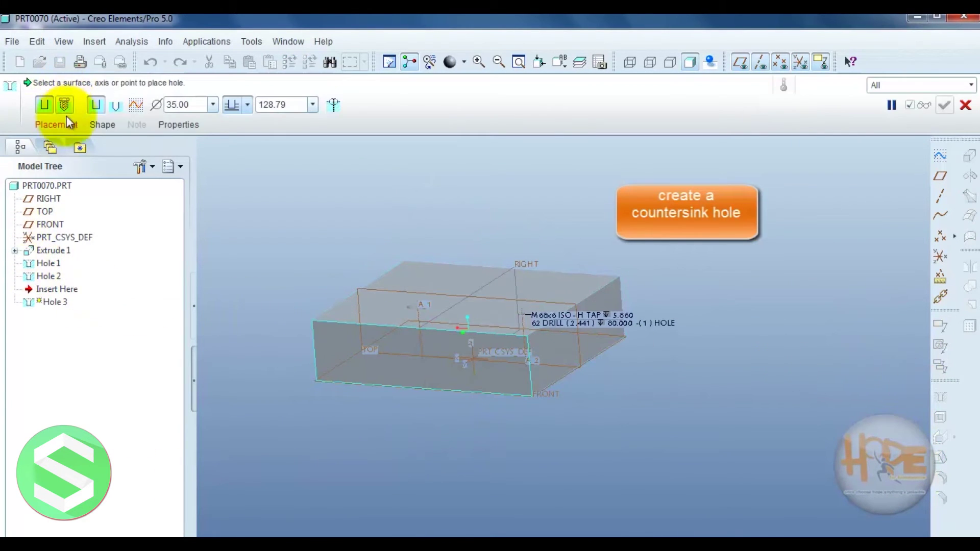
middle_drag(439, 314, 436, 262)
click(436, 262)
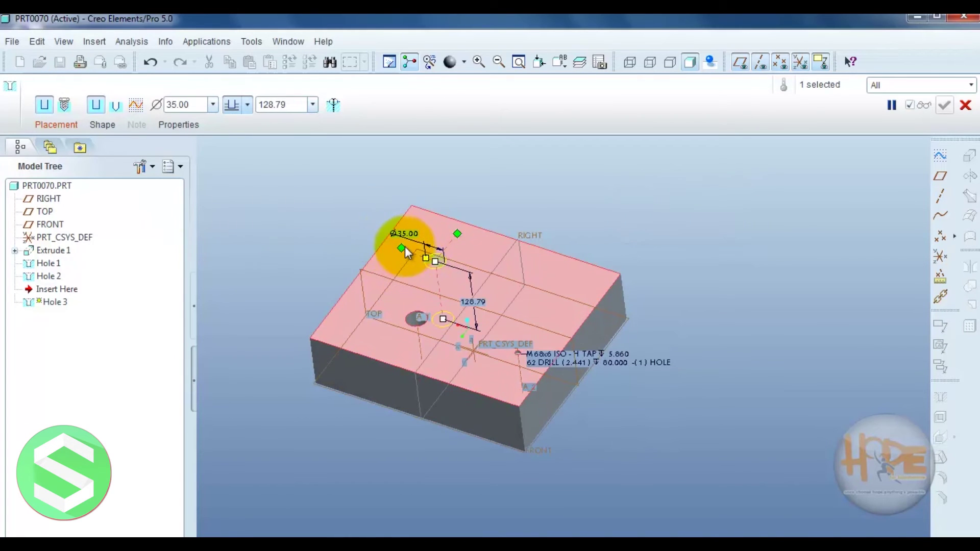
drag(402, 248, 391, 245)
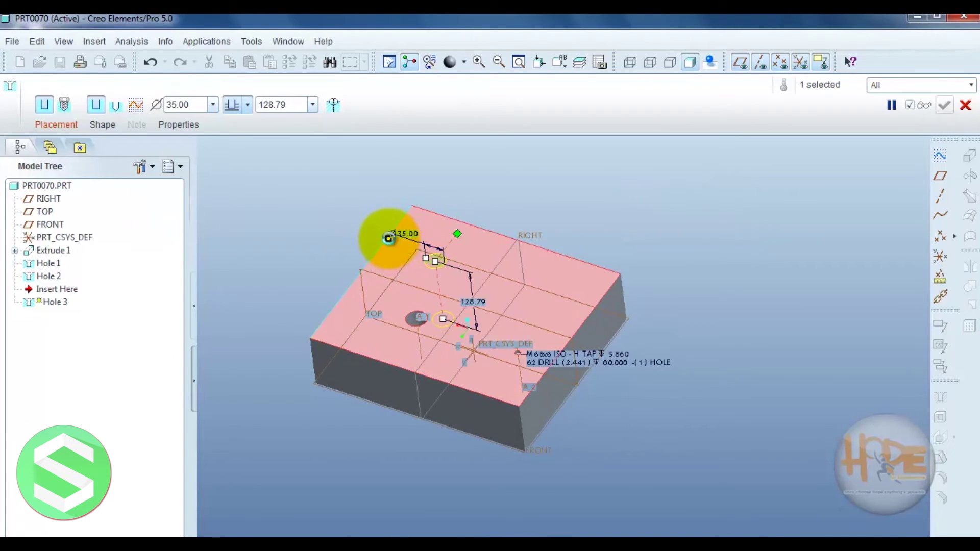
drag(453, 234, 463, 223)
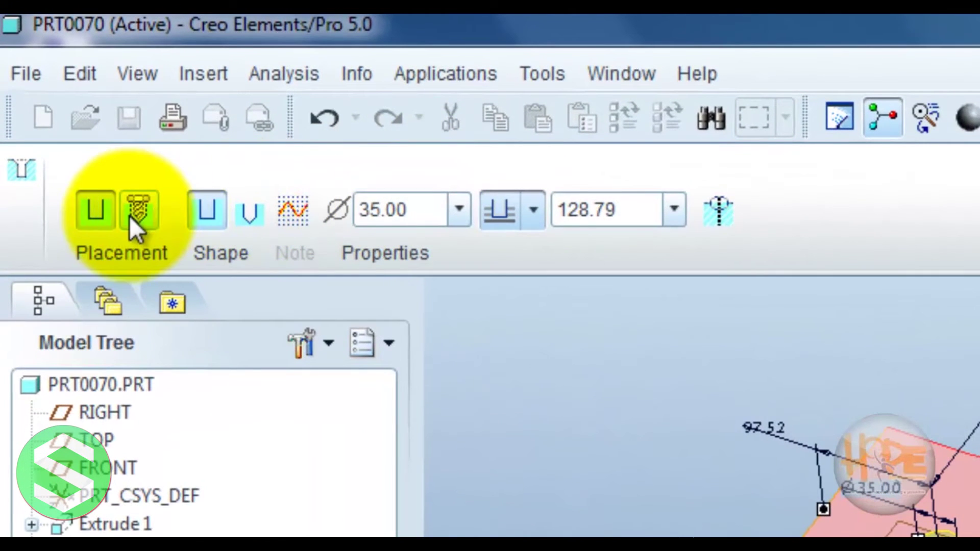
- Make Hole 3 a standard ISO M68x6 tapped hole 80.00 deep
click(108, 168)
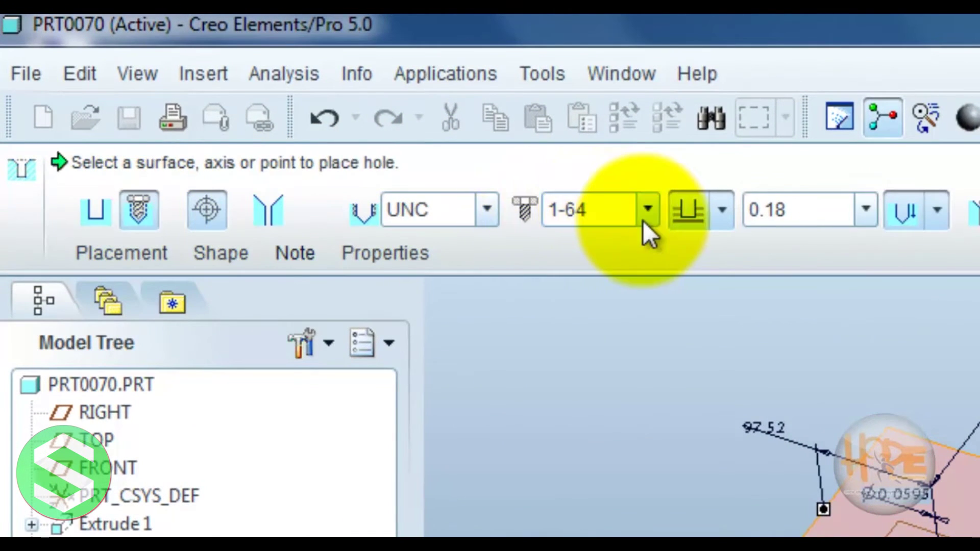
click(488, 216)
click(403, 240)
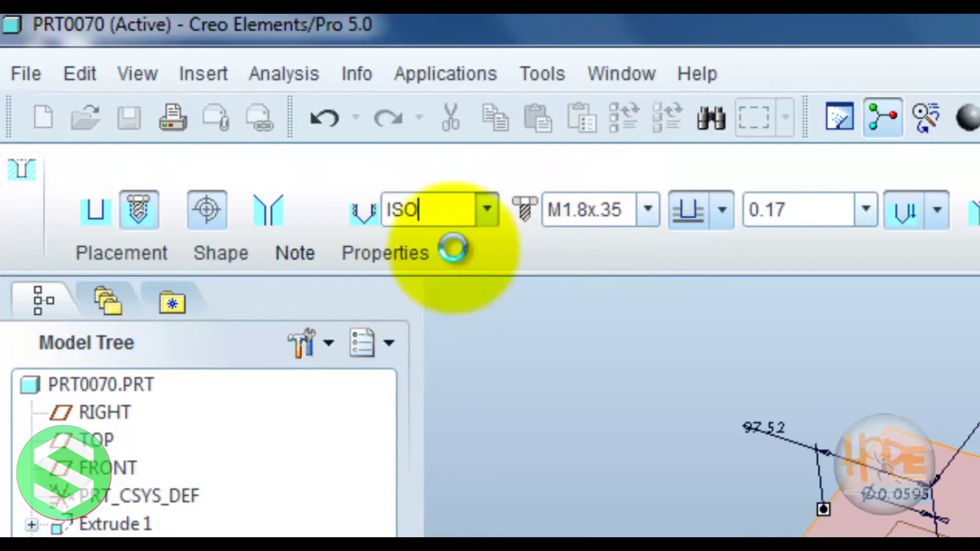
click(648, 209)
click(587, 249)
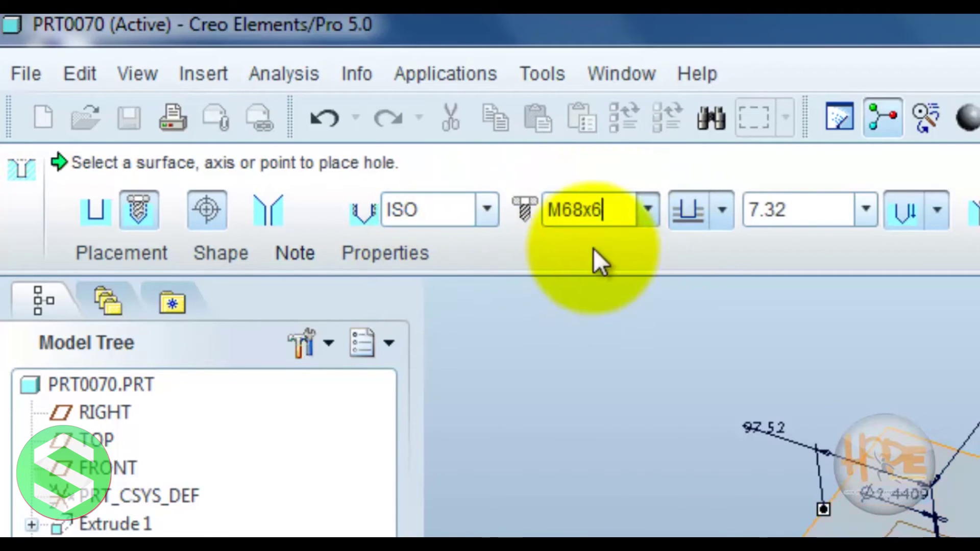
click(827, 210)
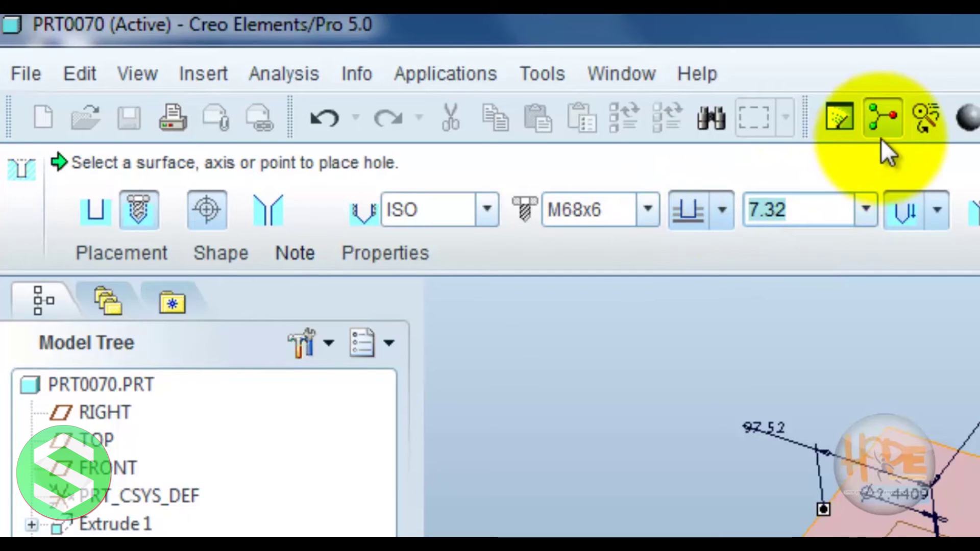
text(80)
key(Return)
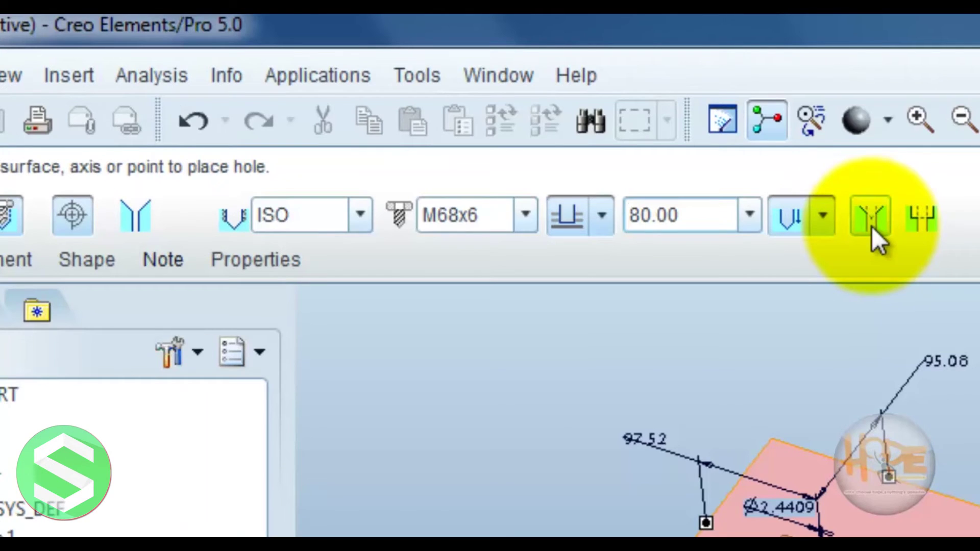
- Give Hole 3's countersink a 10.00 value and a 100.00 angle
click(78, 262)
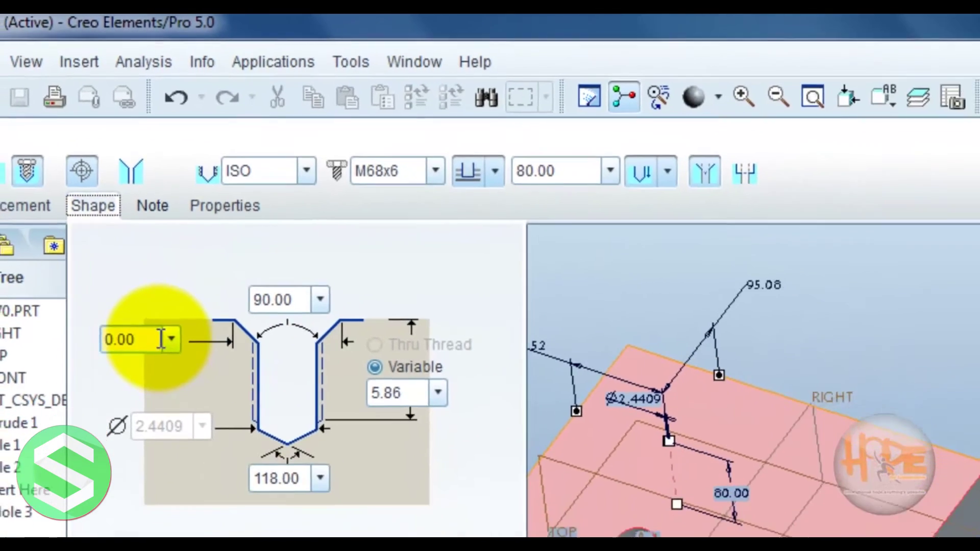
text(2)
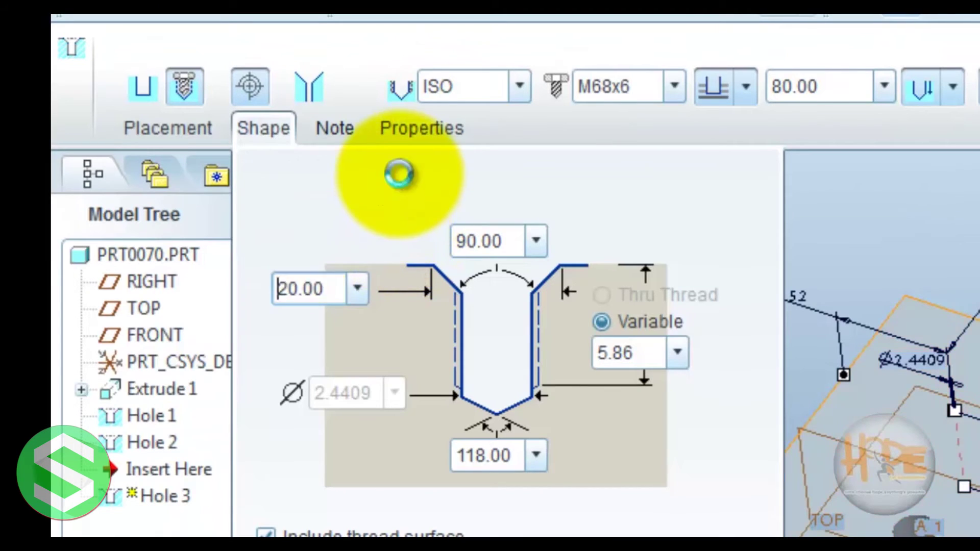
click(400, 174)
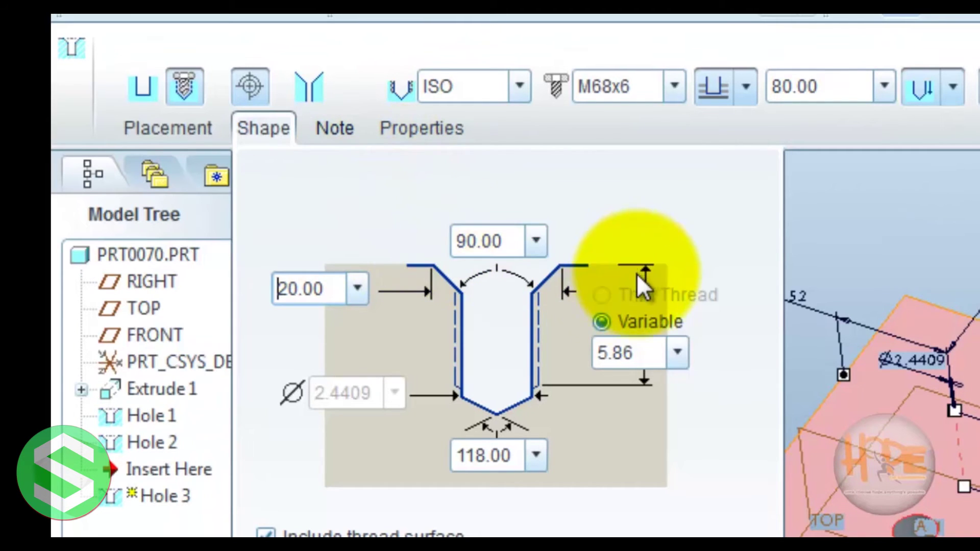
double_click(503, 240)
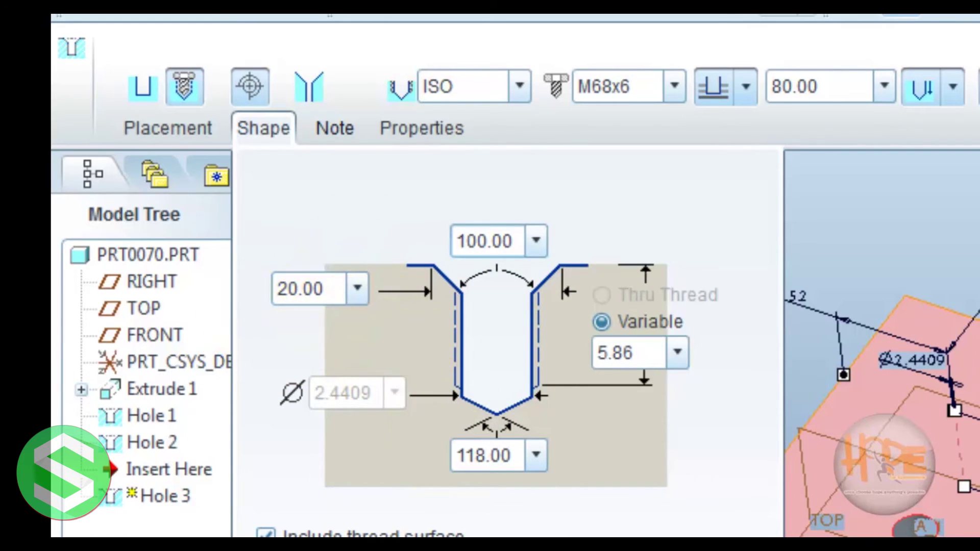
text(10)
key(Return)
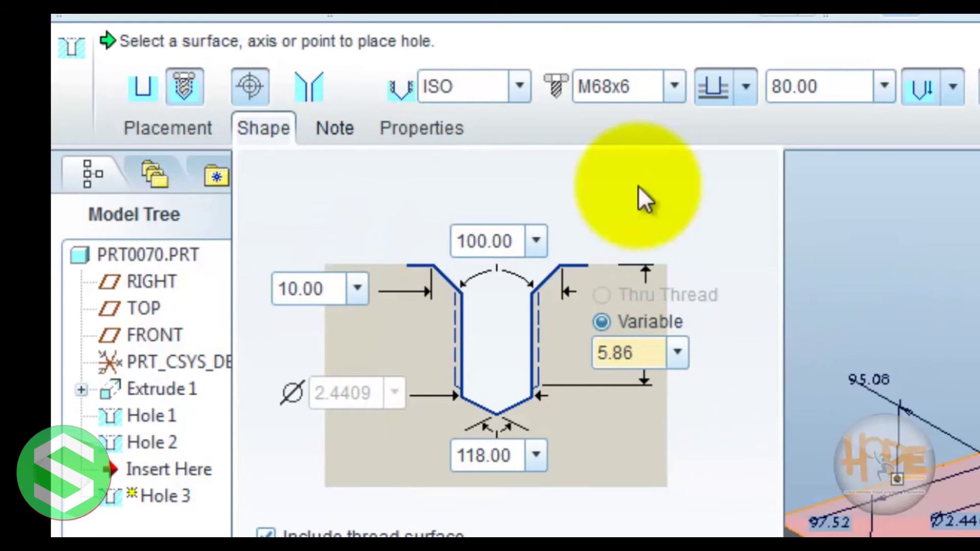
click(260, 135)
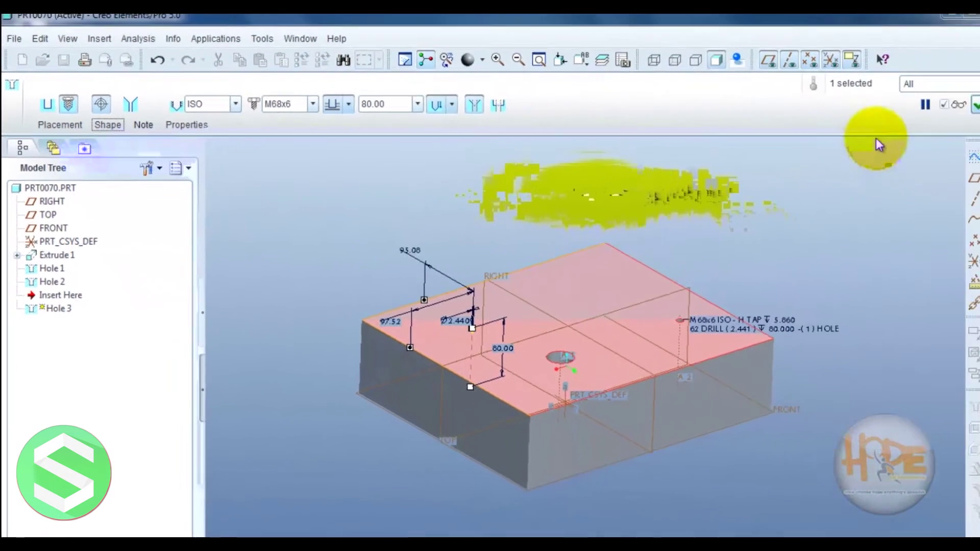
- Finish Hole 3 and orbit and zoom the block to inspect it
click(946, 108)
middle_drag(580, 269, 625, 258)
scroll(390, 372, up, 3)
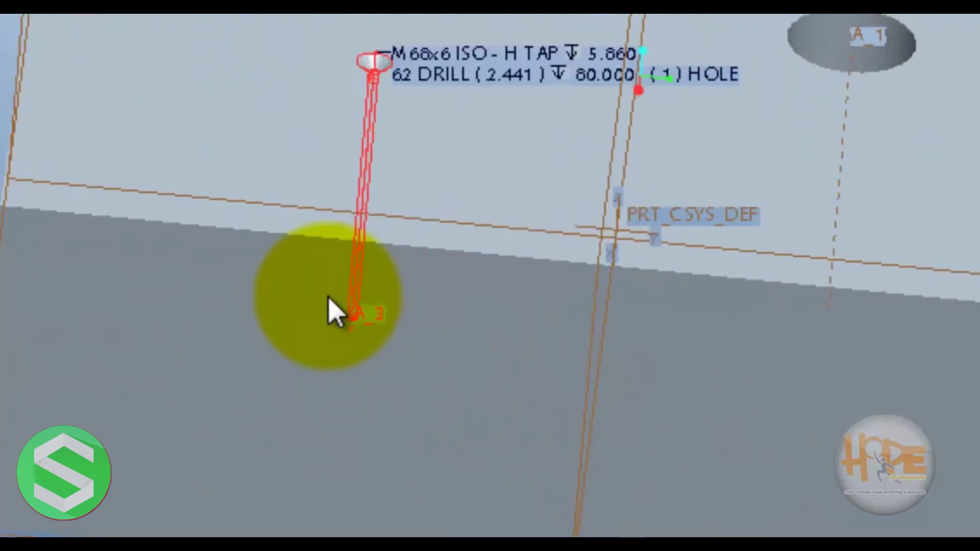
middle_drag(444, 110, 418, 177)
scroll(499, 258, up, 7)
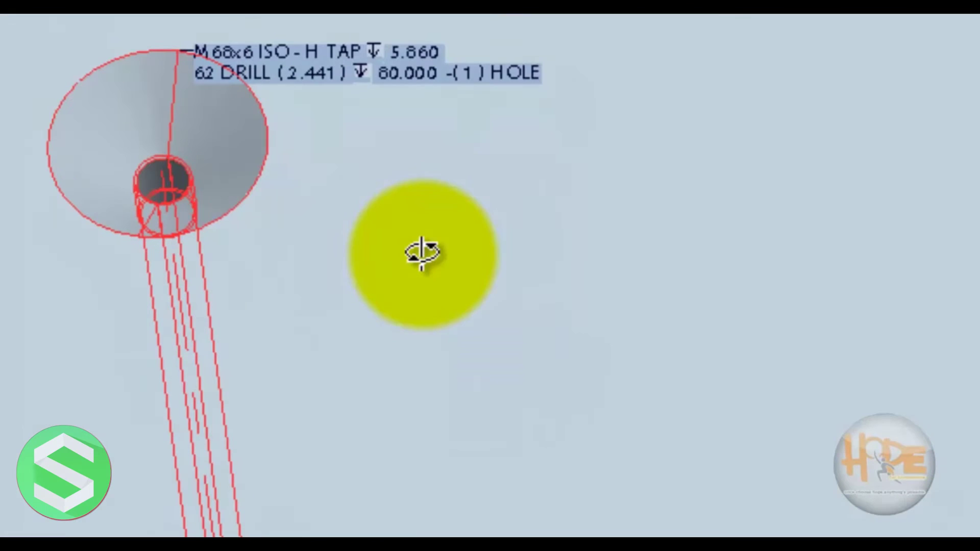
scroll(271, 254, up, 2)
scroll(261, 251, up, 1)
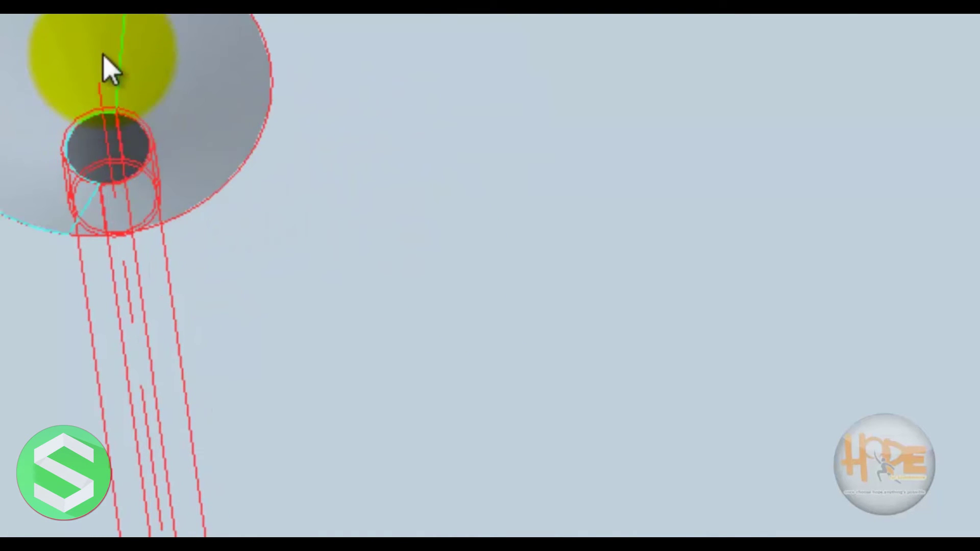
scroll(375, 178, down, 3)
scroll(380, 173, down, 5)
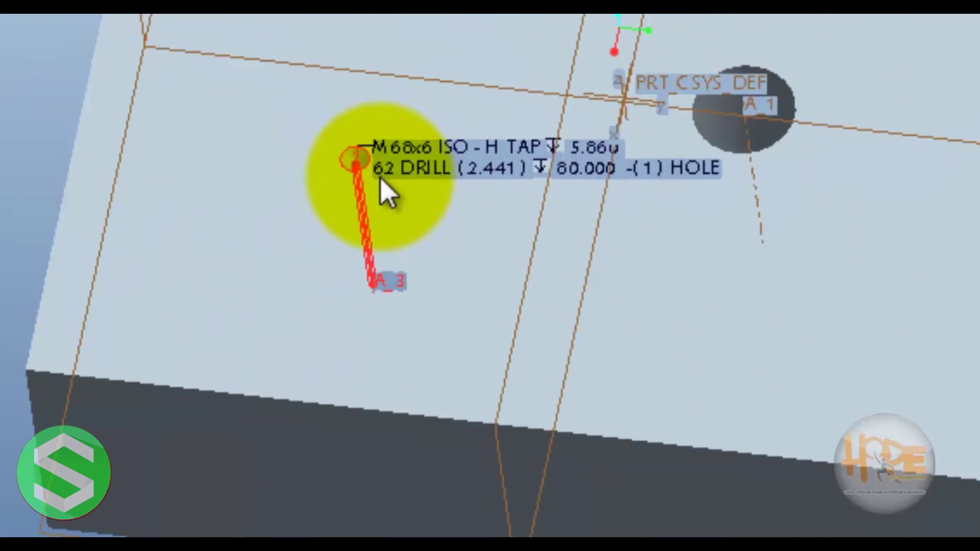
middle_drag(385, 193, 504, 292)
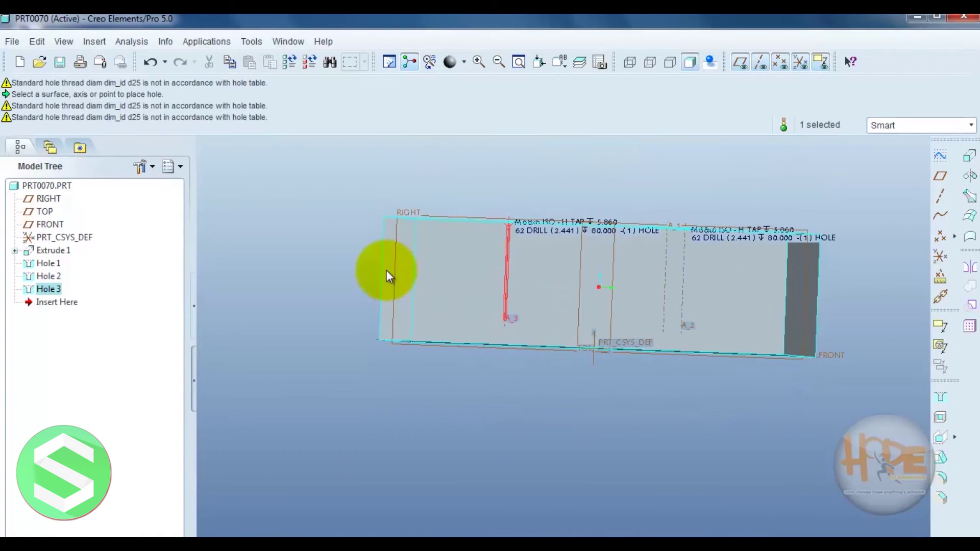
- Clear the selection and close the block part's window
click(324, 258)
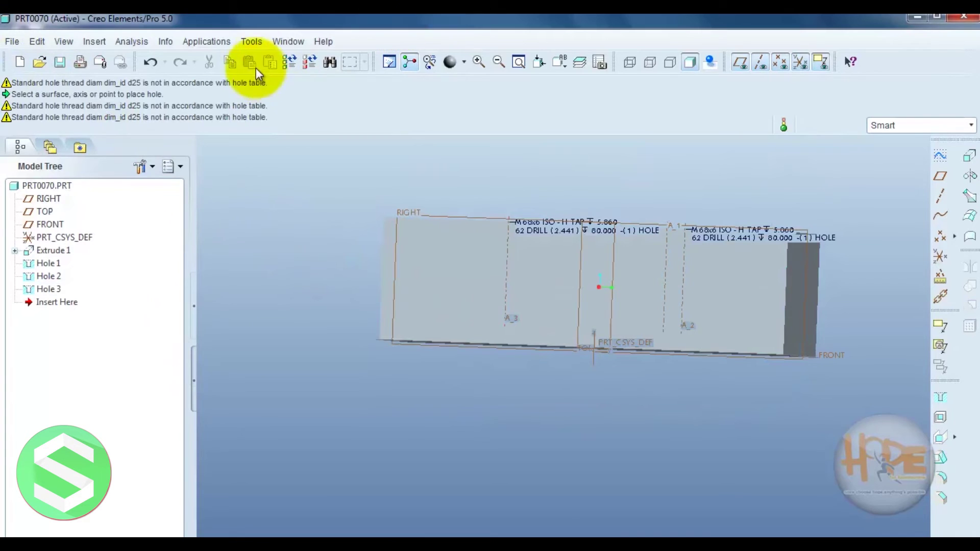
click(284, 41)
click(302, 91)
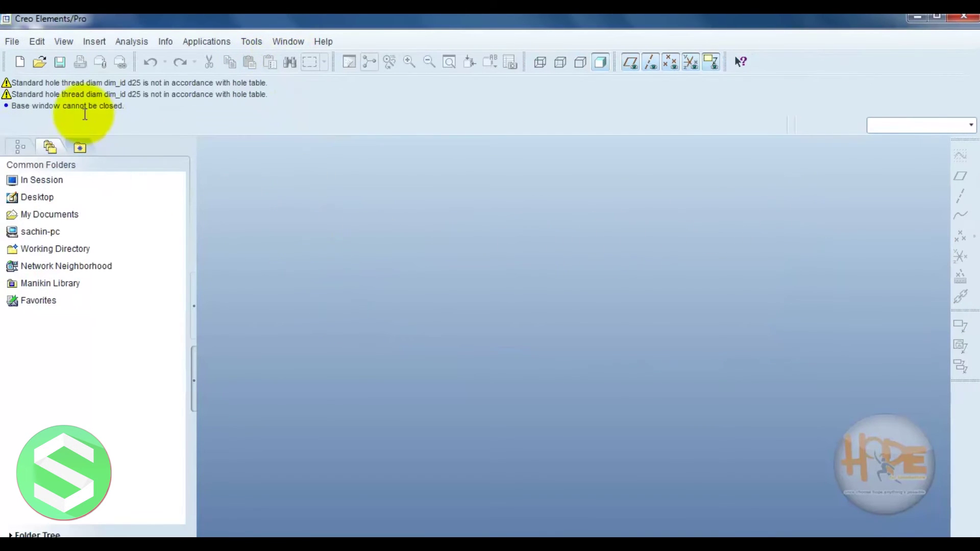
- Create a new solid part named prt0071
click(13, 41)
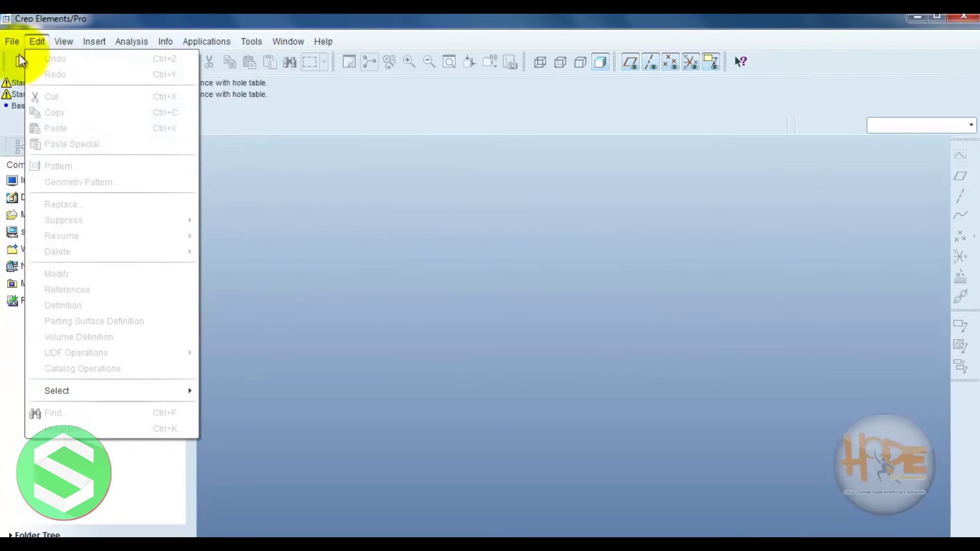
click(26, 60)
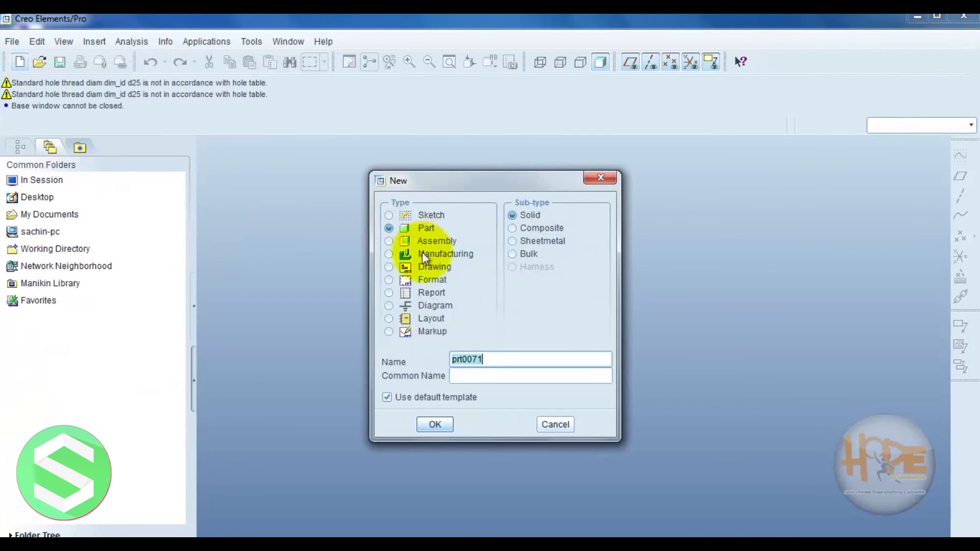
click(437, 424)
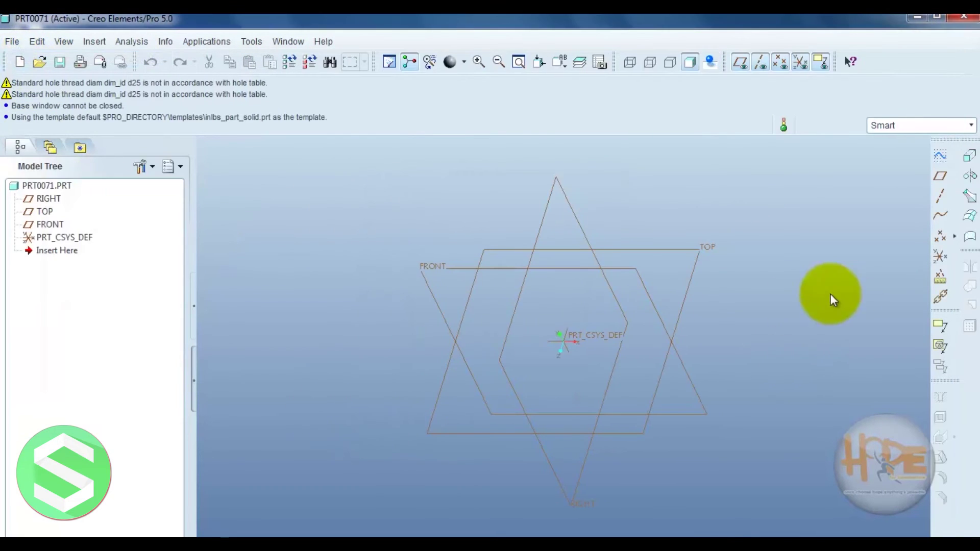
- Start an extrusion and sketch a circle centred on the origin on the FRONT plane
click(968, 160)
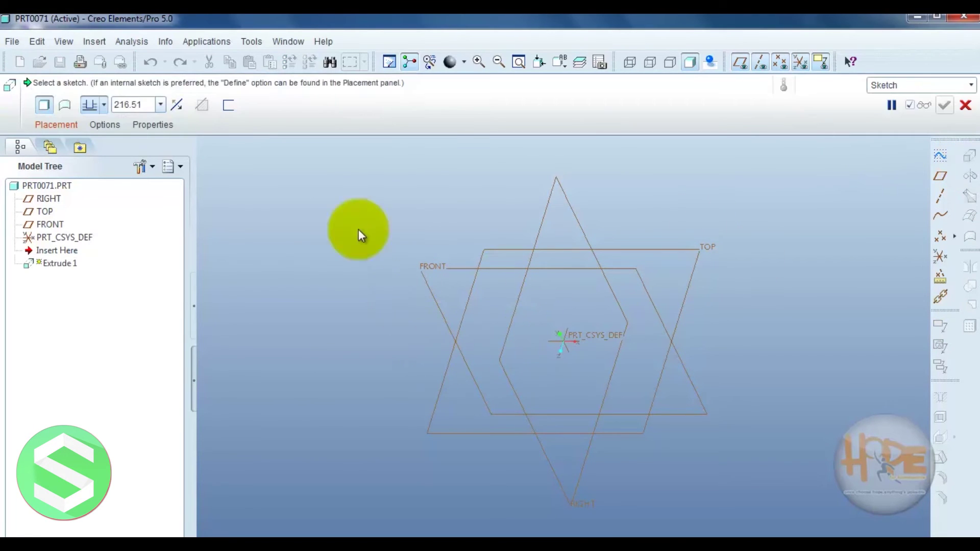
click(59, 126)
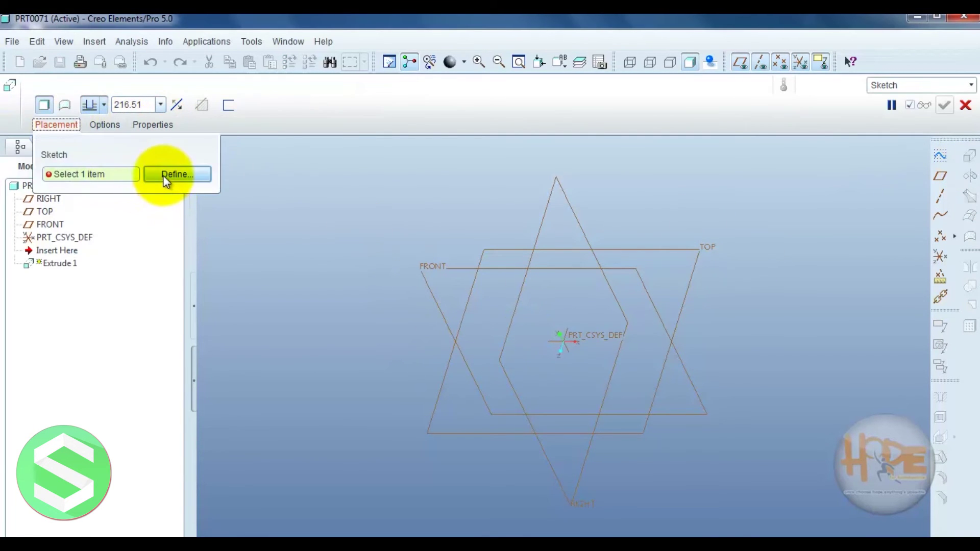
click(164, 175)
click(421, 267)
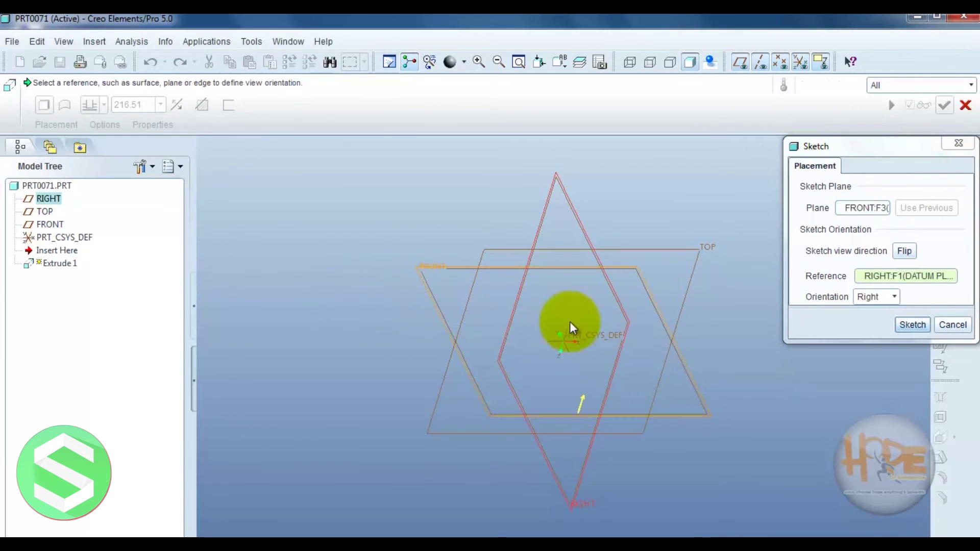
click(912, 325)
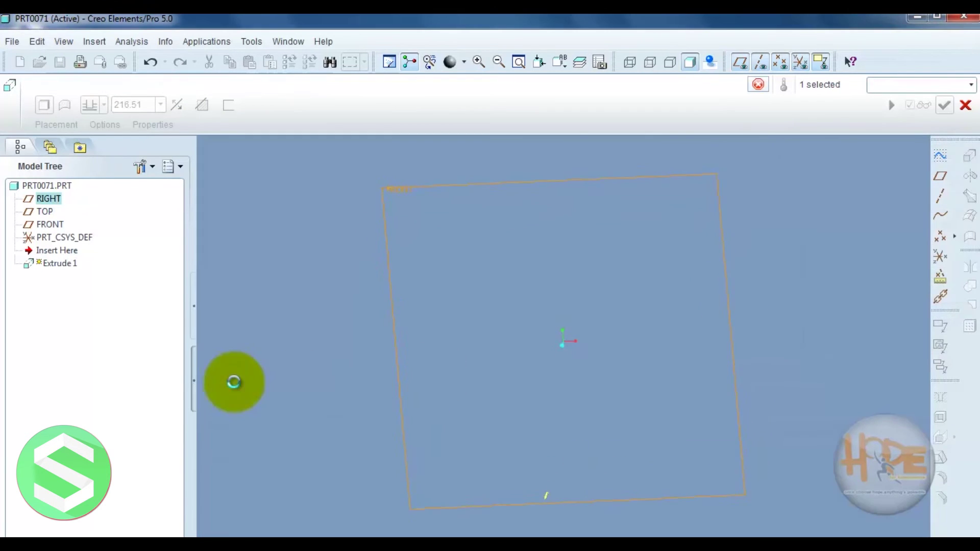
click(932, 237)
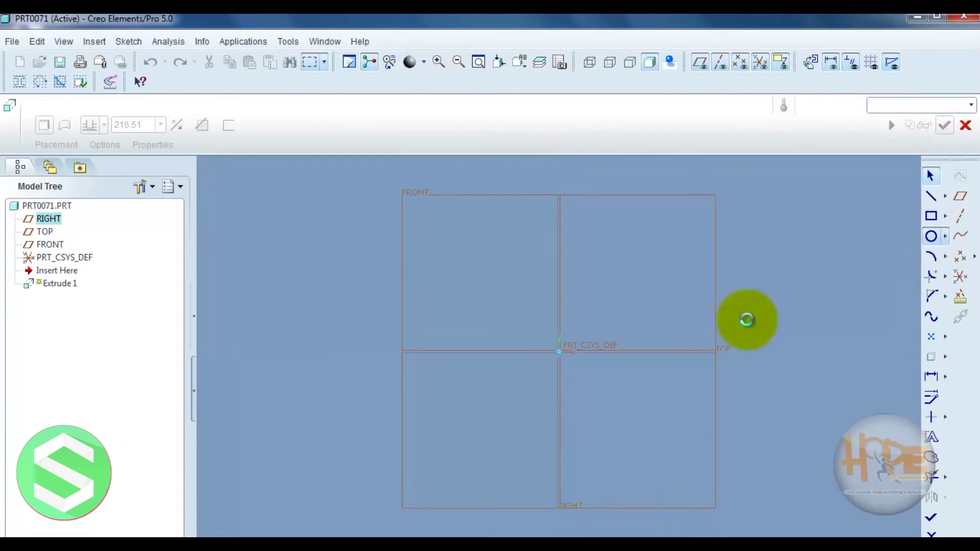
click(560, 353)
click(583, 261)
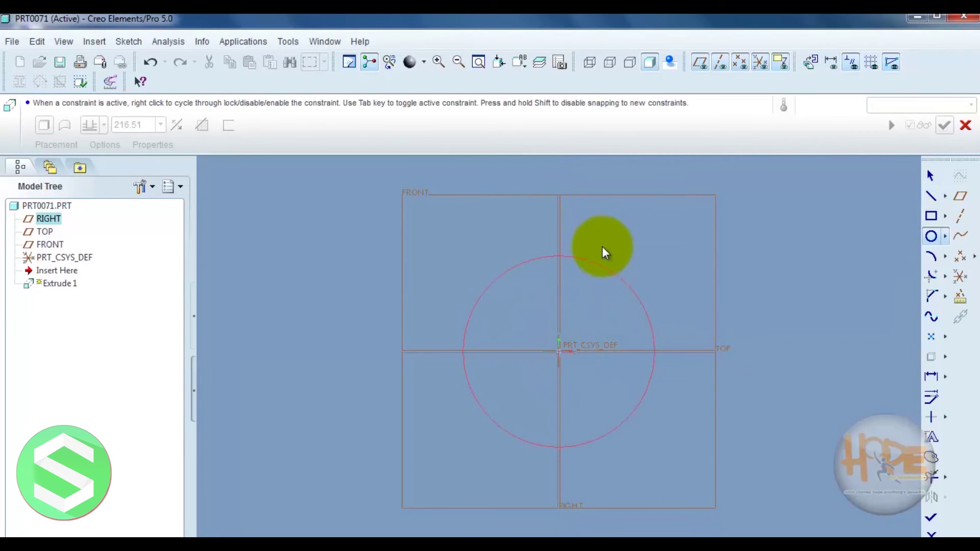
middle_click(637, 254)
click(931, 518)
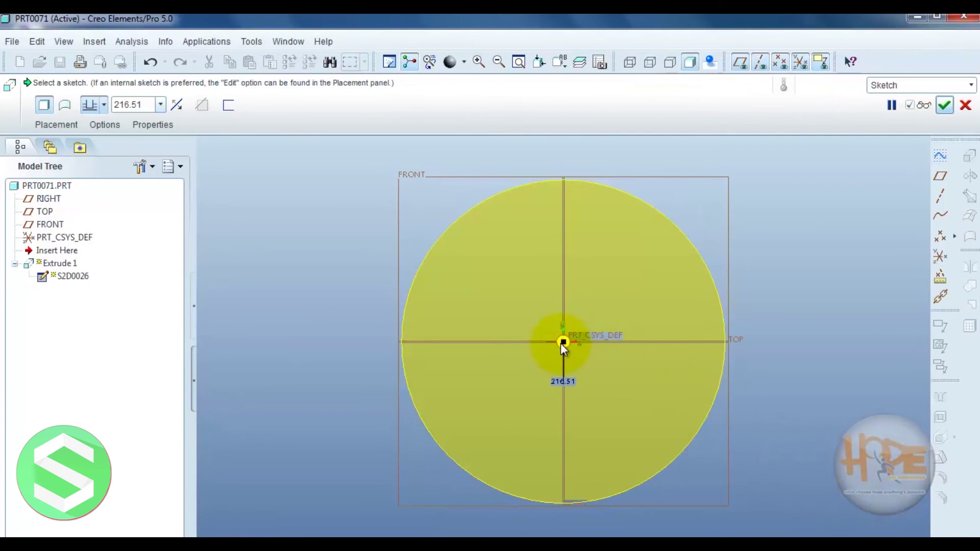
- Set the extrusion depth to 200 and complete the cylinder, viewing it in 3-D
double_click(561, 384)
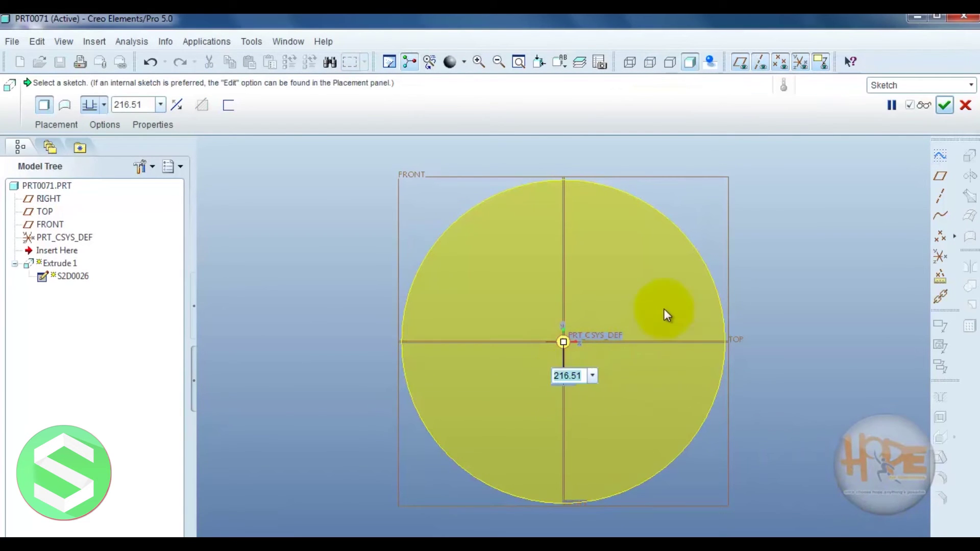
text(200)
key(Return)
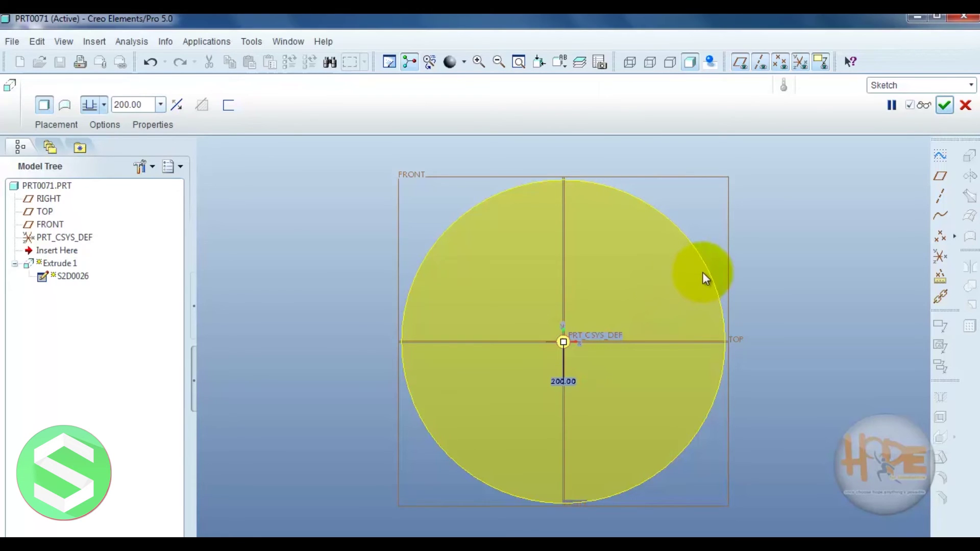
click(944, 106)
mouse_move(818, 269)
middle_down()
mouse_move(805, 204)
mouse_move(805, 237)
mouse_move(777, 241)
mouse_move(814, 295)
middle_up()
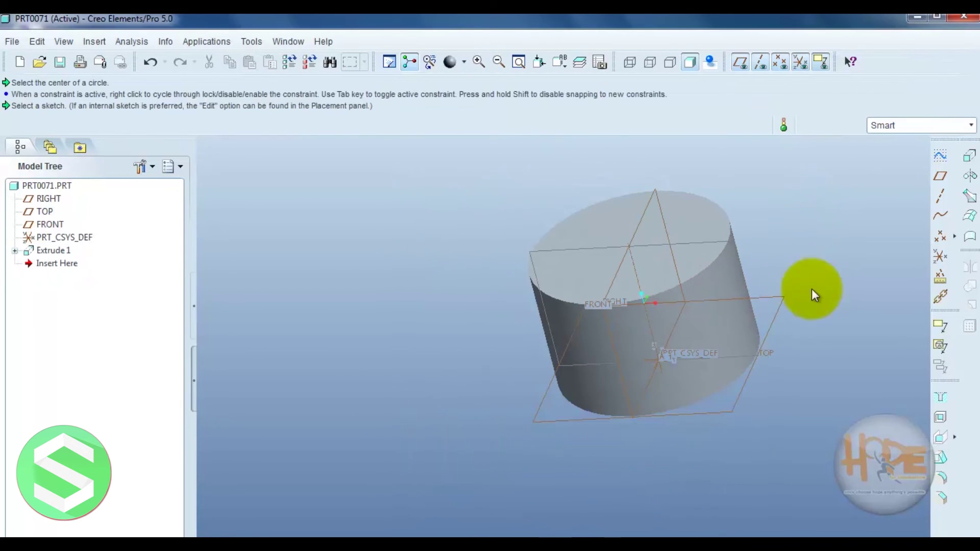
- Start a hole feature placed on the cylinder's top face
click(942, 396)
scroll(849, 276, down, 3)
scroll(745, 324, up, 3)
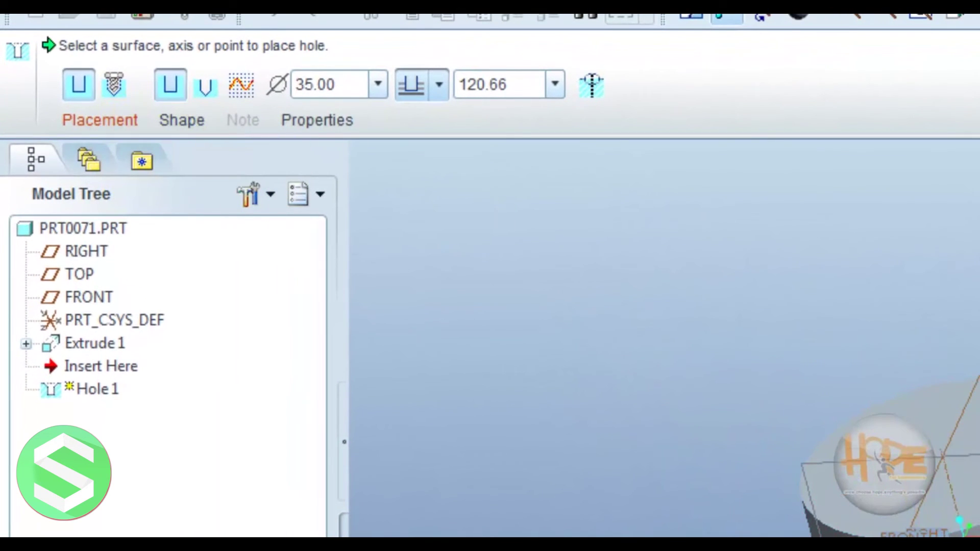
scroll(963, 530, up, 3)
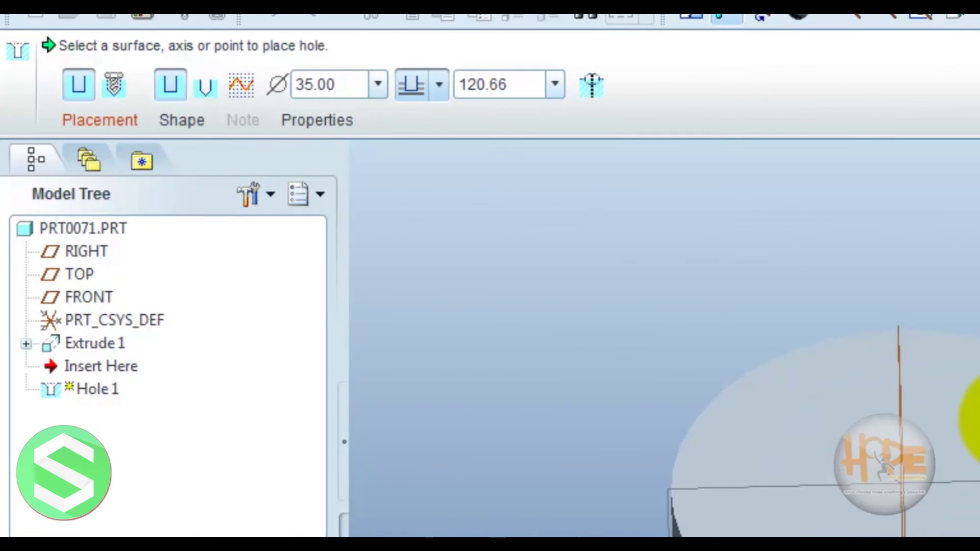
click(941, 417)
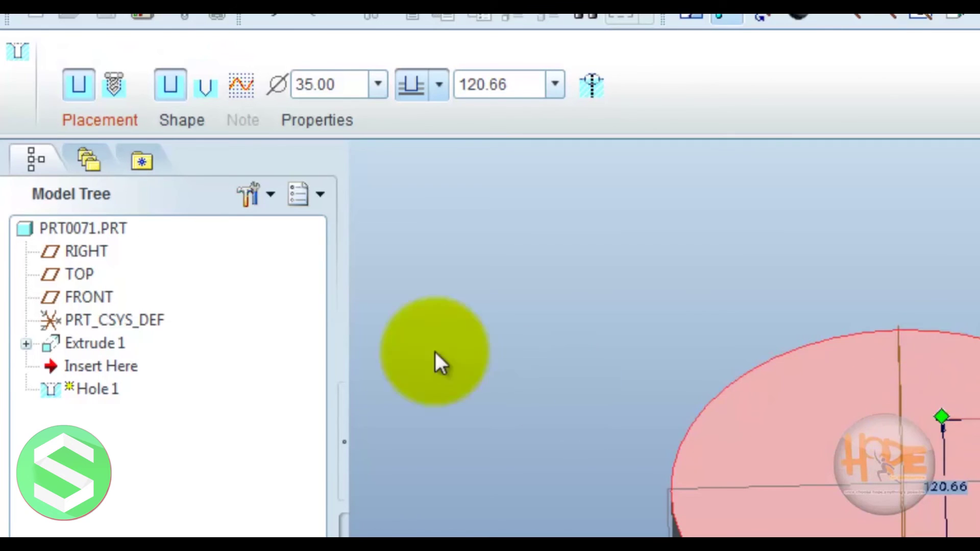
- Keep Linear placement and reference the hole offsets to the RIGHT and TOP planes
click(97, 121)
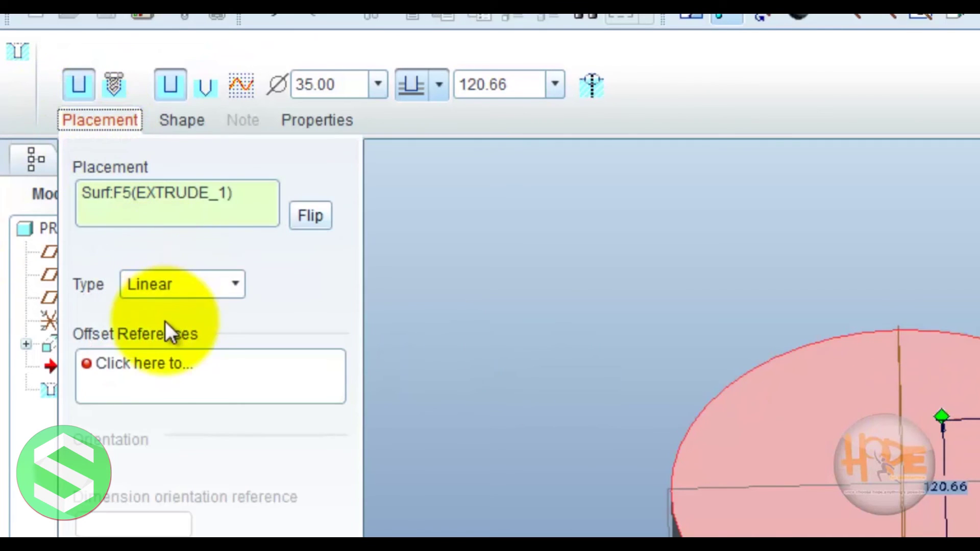
click(219, 286)
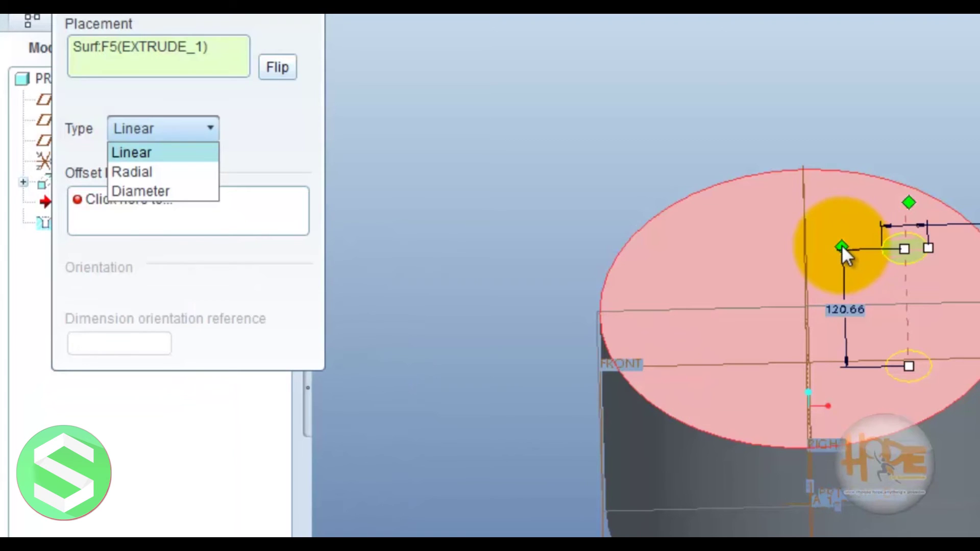
click(842, 246)
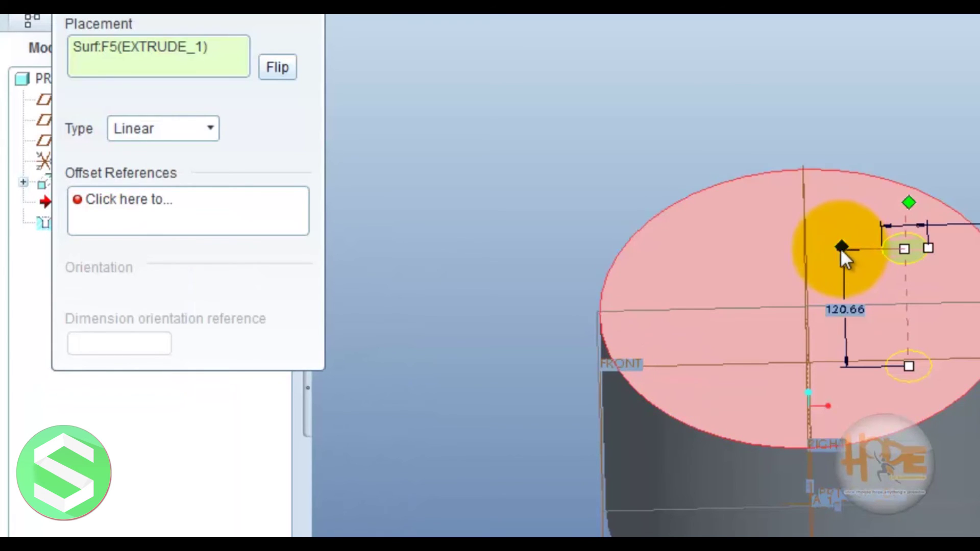
drag(841, 248, 808, 230)
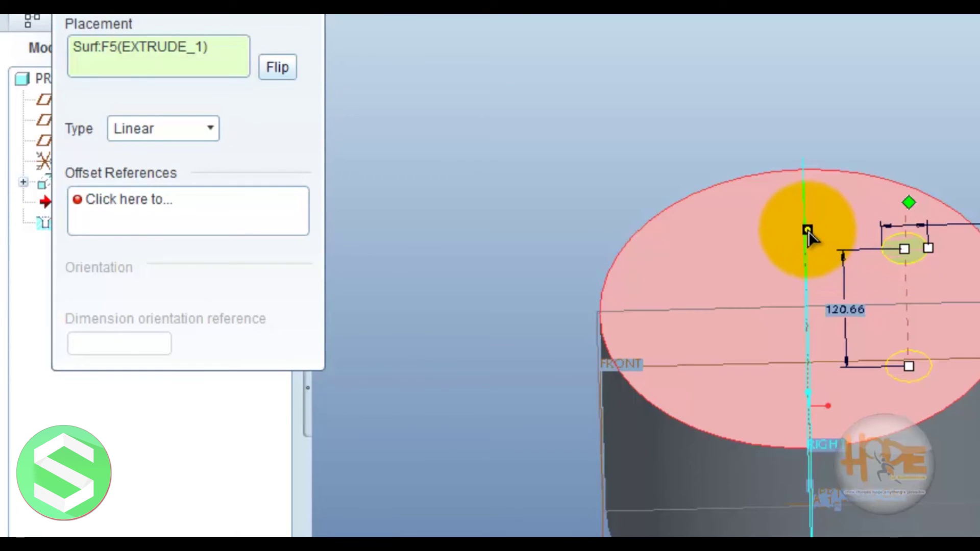
drag(908, 202, 904, 305)
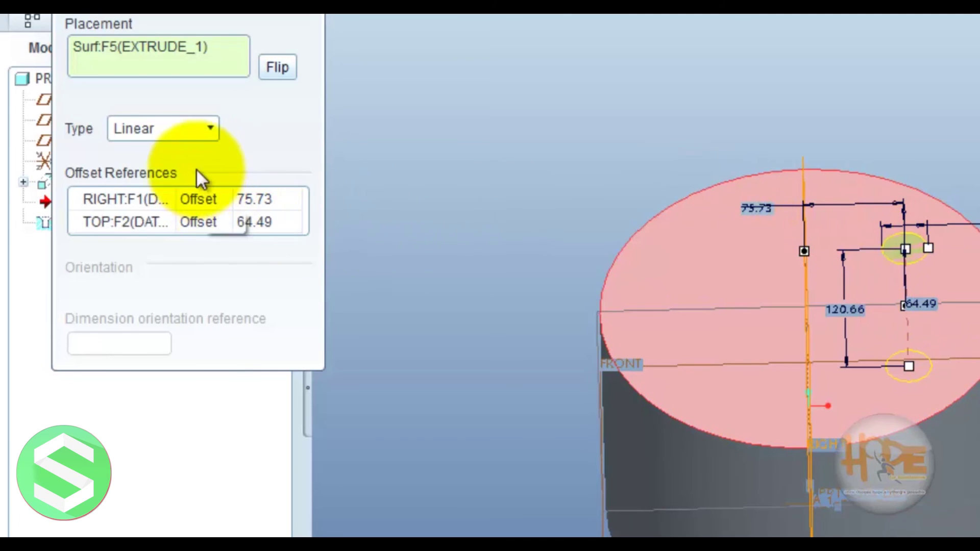
click(210, 129)
- Switch the hole to Radial placement referenced to axis A_1
click(182, 171)
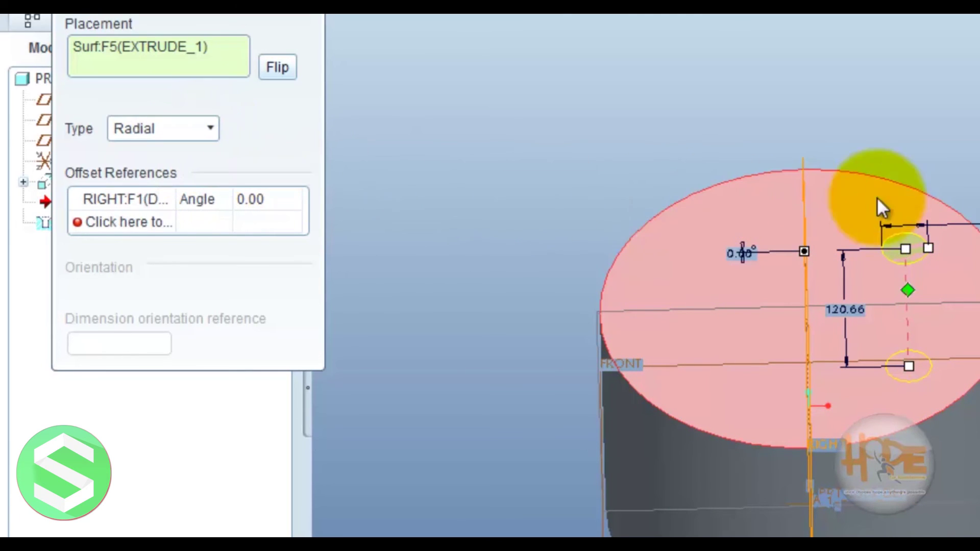
middle_drag(968, 171, 878, 326)
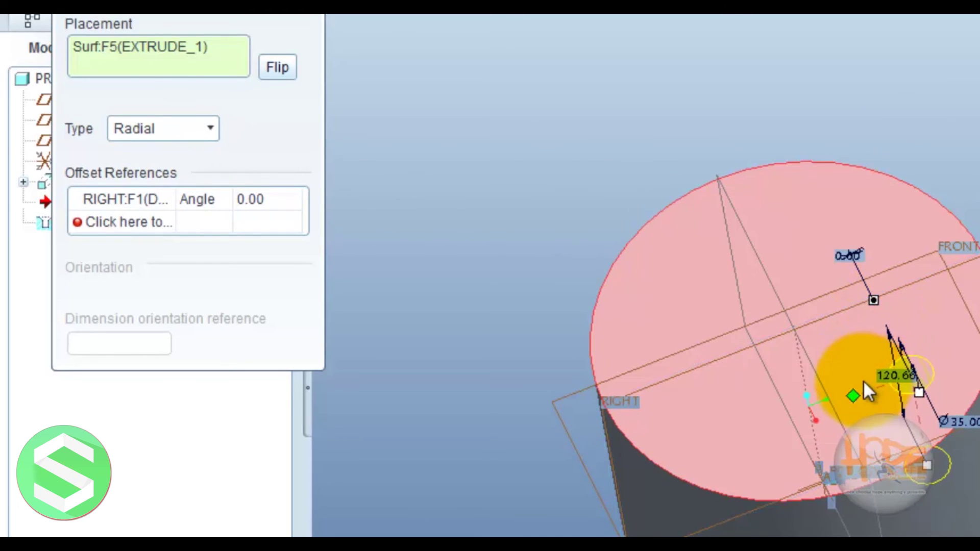
mouse_move(850, 406)
mouse_down()
mouse_move(852, 391)
mouse_move(778, 377)
mouse_move(847, 394)
mouse_up()
middle_drag(853, 393, 866, 309)
drag(851, 304, 786, 309)
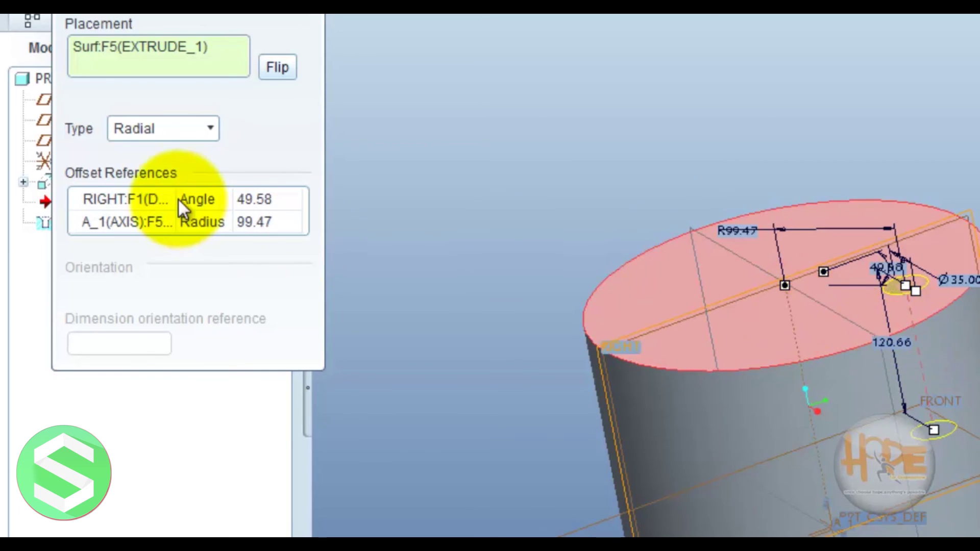
- Change the placement radius from 99.47 to 50 and finish Hole 1
click(737, 232)
click(739, 234)
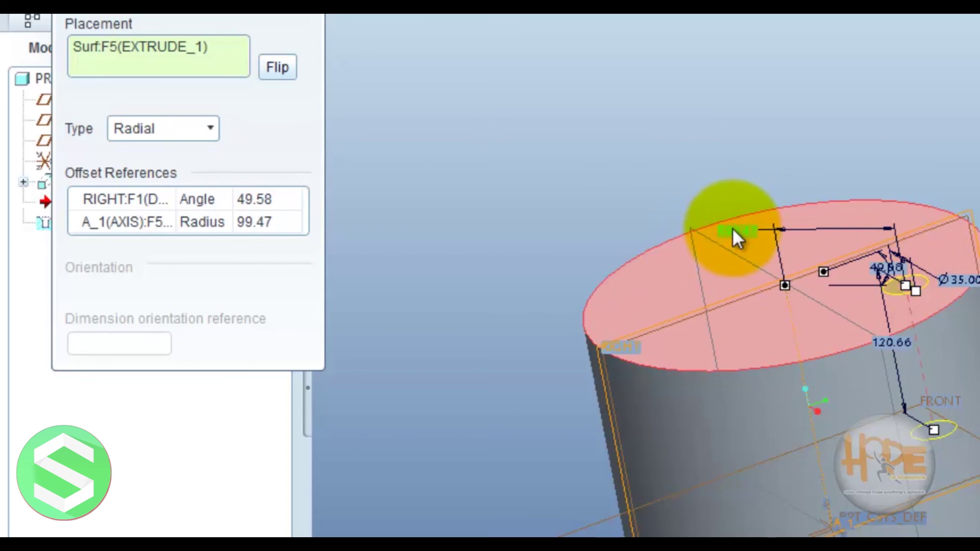
double_click(734, 228)
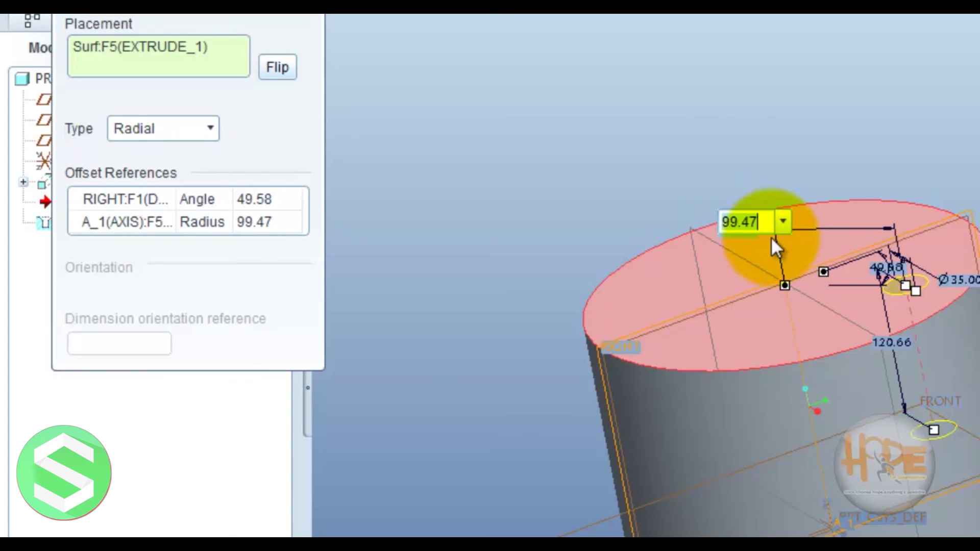
text(50)
key(Return)
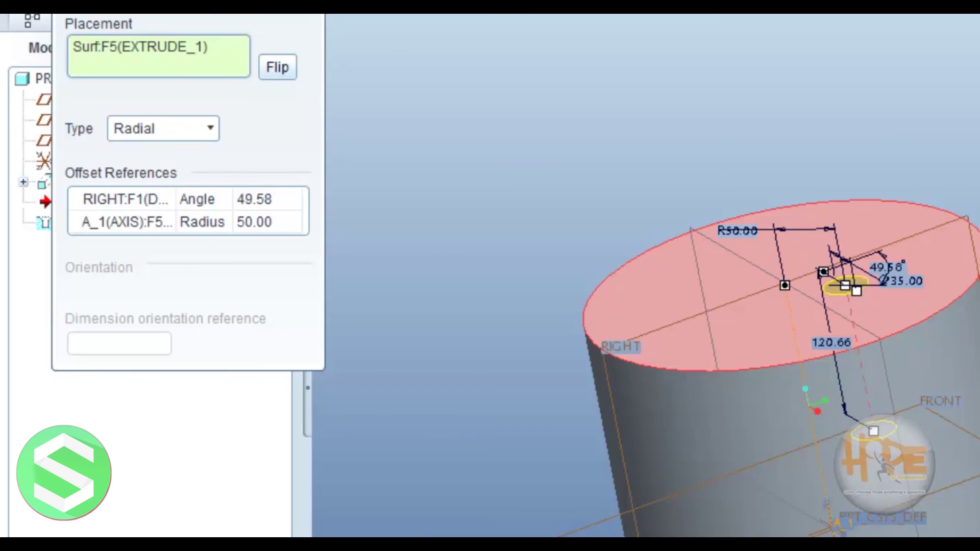
middle_drag(930, 65, 977, 107)
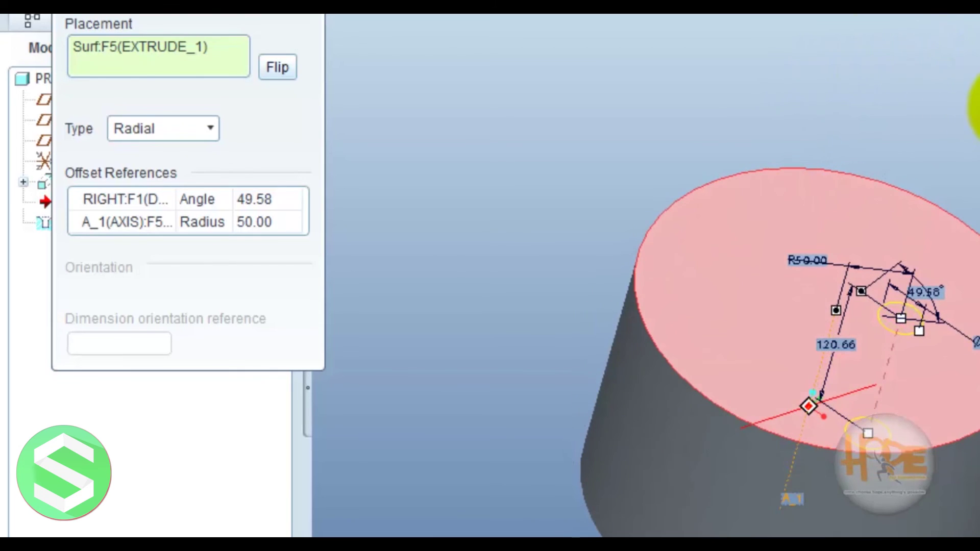
middle_drag(868, 255, 695, 251)
- Redefine Hole 1 with Diameter placement at a 75 diameter about axis A_1
right_click(74, 203)
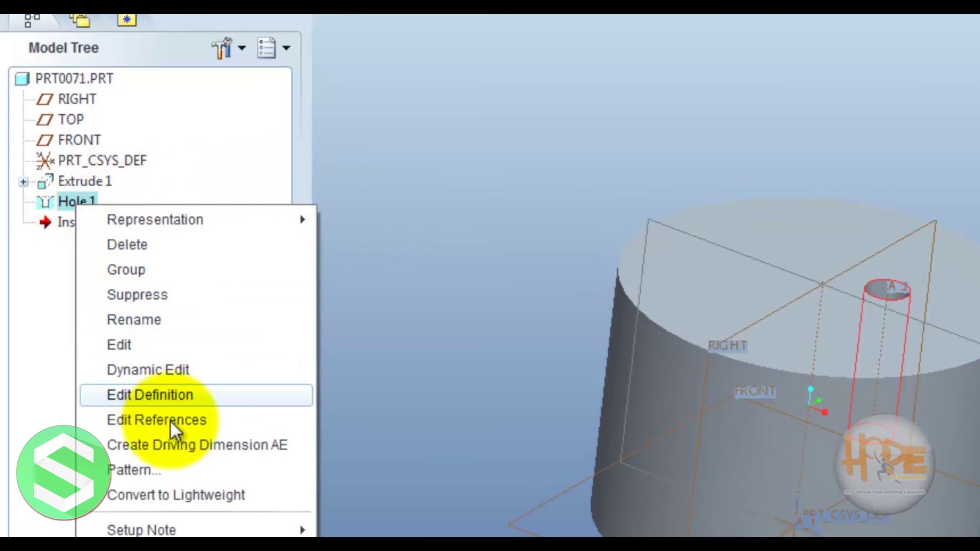
click(170, 396)
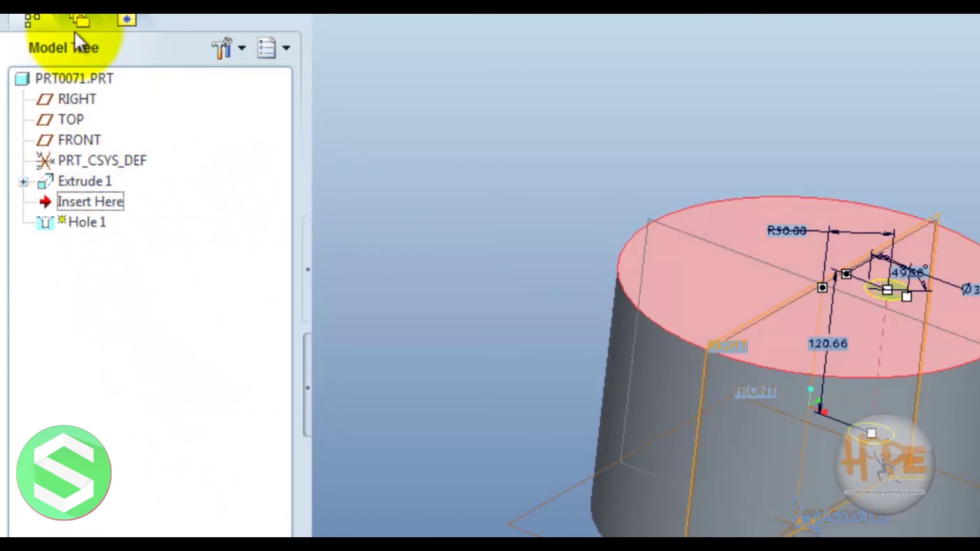
click(199, 127)
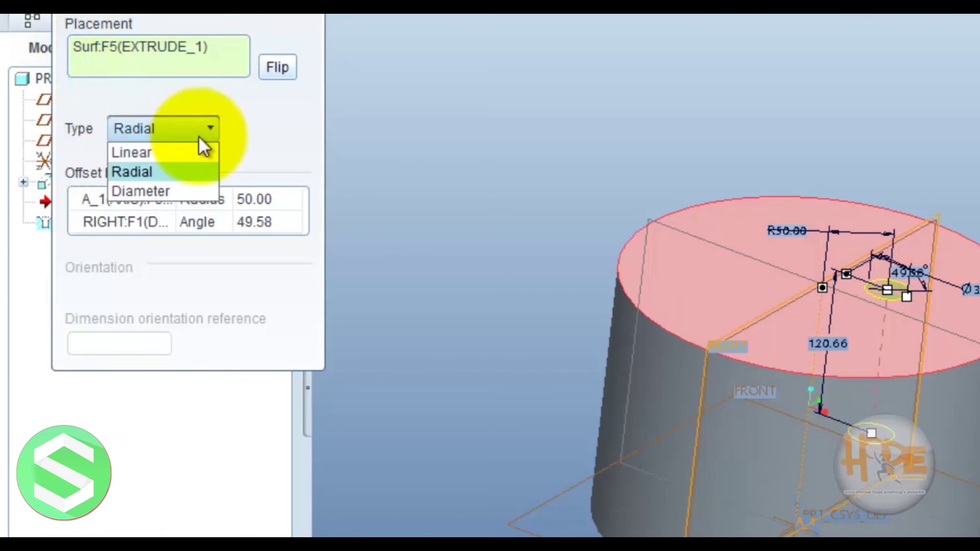
click(192, 189)
middle_drag(940, 221, 834, 308)
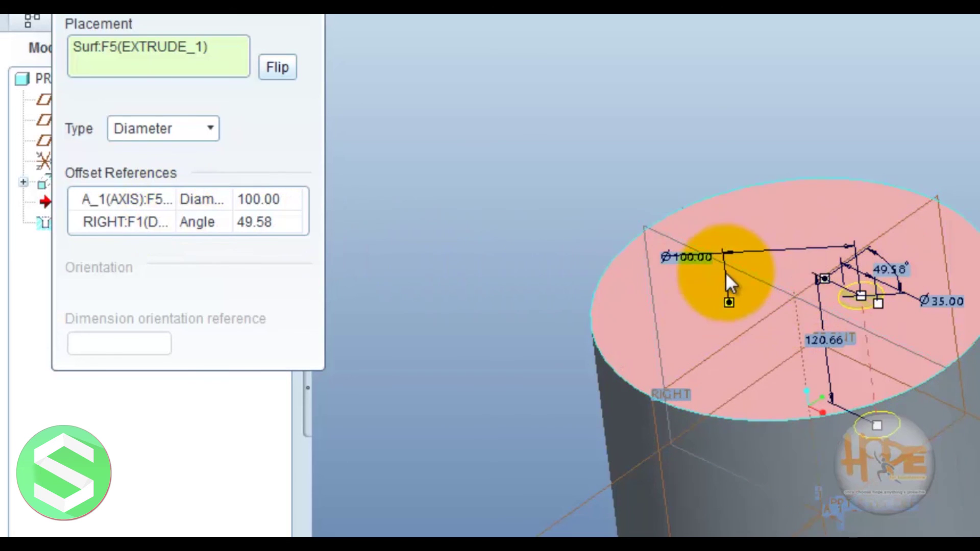
double_click(680, 255)
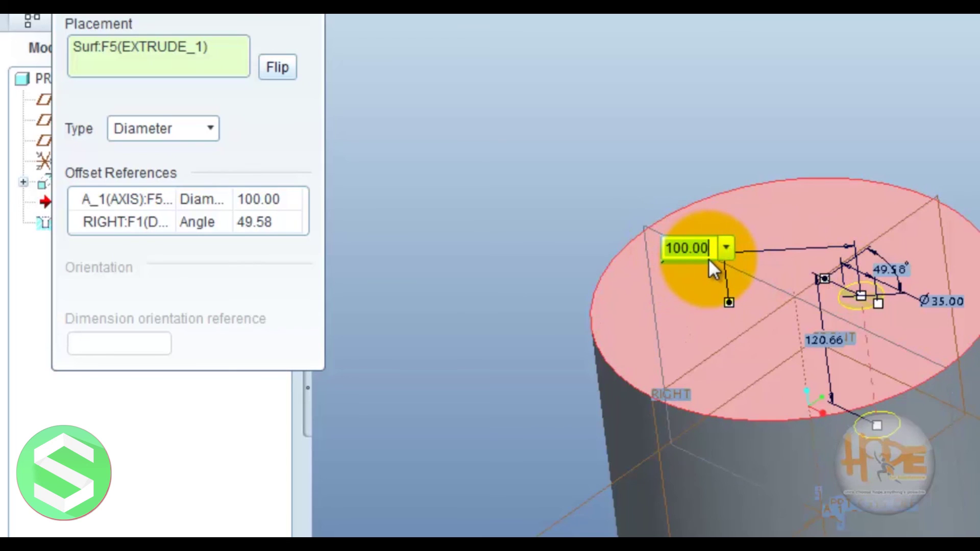
text(75)
key(Return)
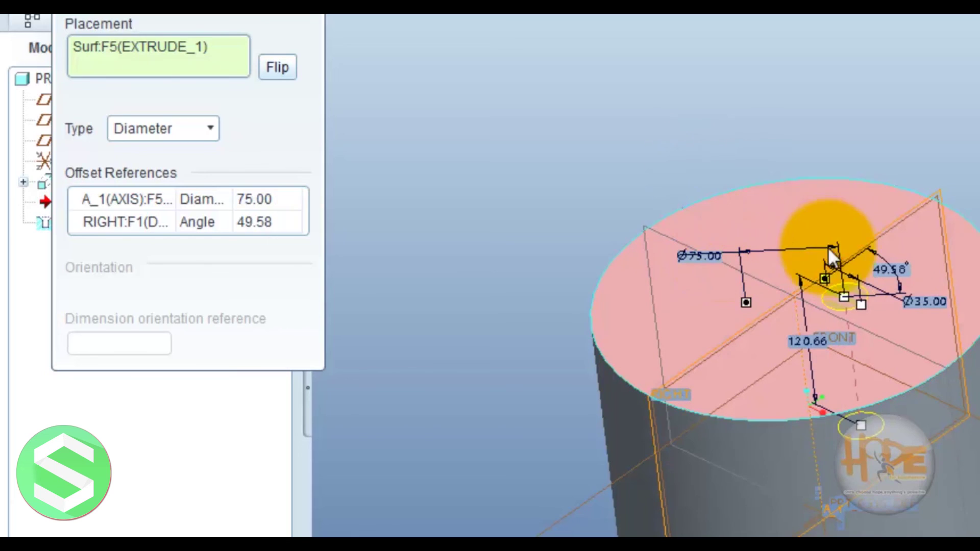